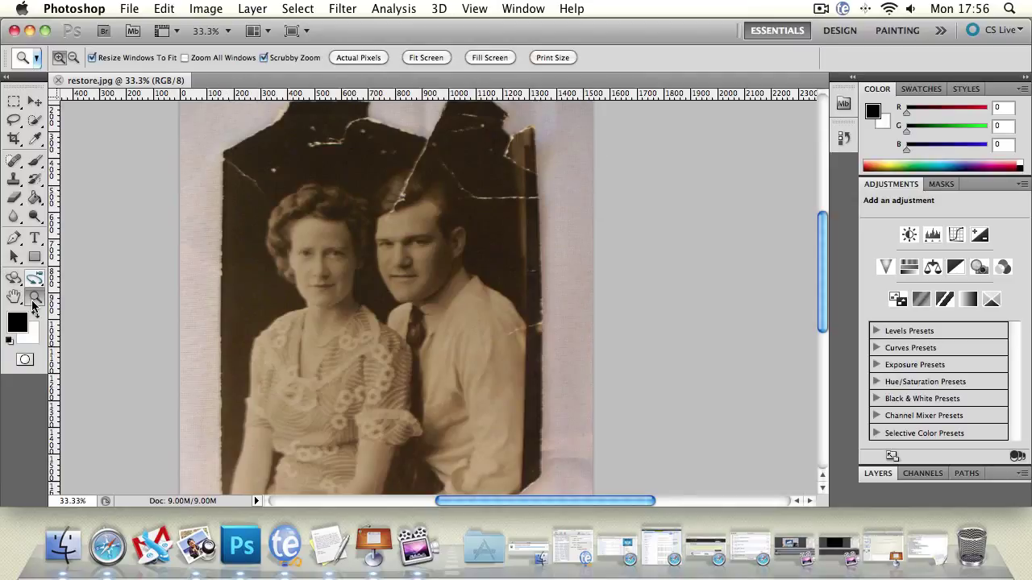
Step: Select the pale border surrounding the old photograph with the Magic Wand at a tolerance of 32
left_click(487, 311, "alt")
left_click(487, 311, "alt")
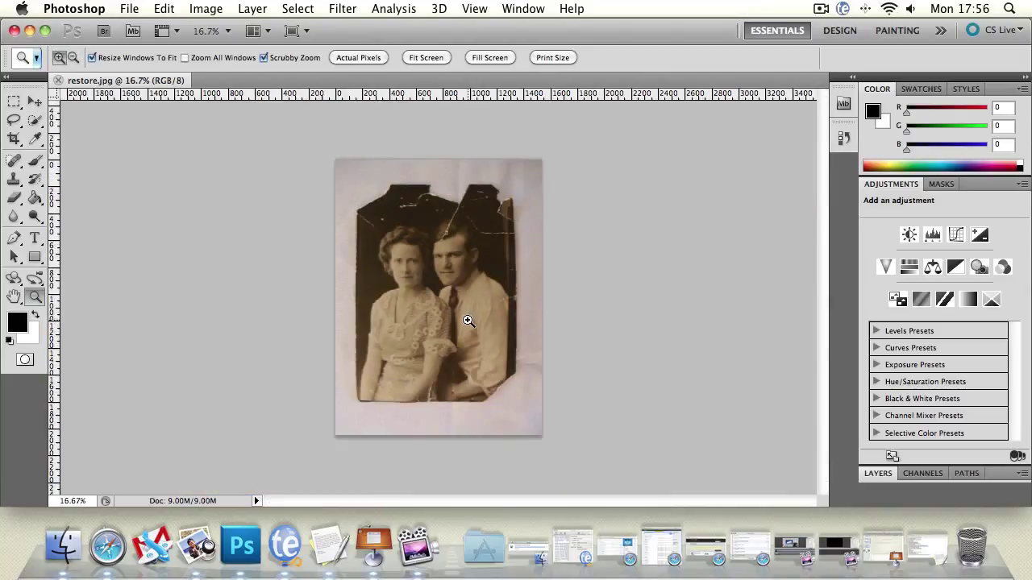
left_click(469, 321)
left_click(364, 250, "alt")
left_click_drag(34, 119, 84, 134)
left_click(409, 178)
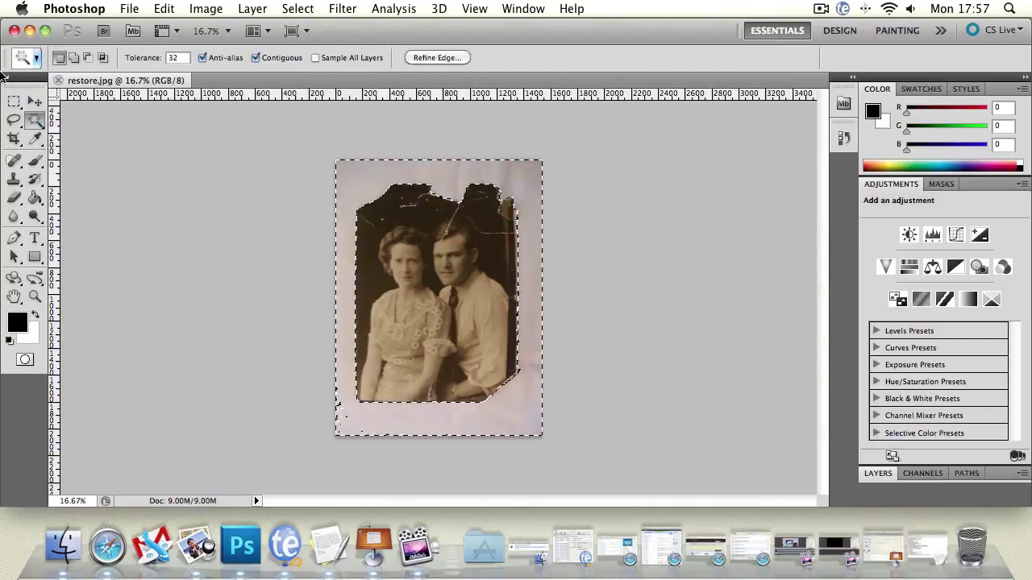
Step: Activate the Eraser and look through its brush size, hardness, mode, opacity and flow options
left_click(11, 102)
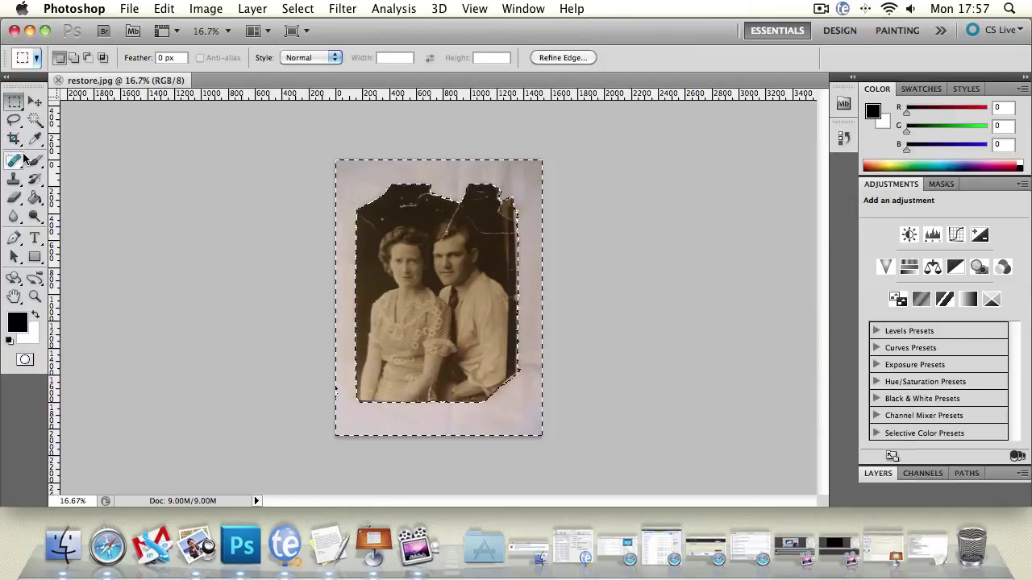
left_click(15, 199)
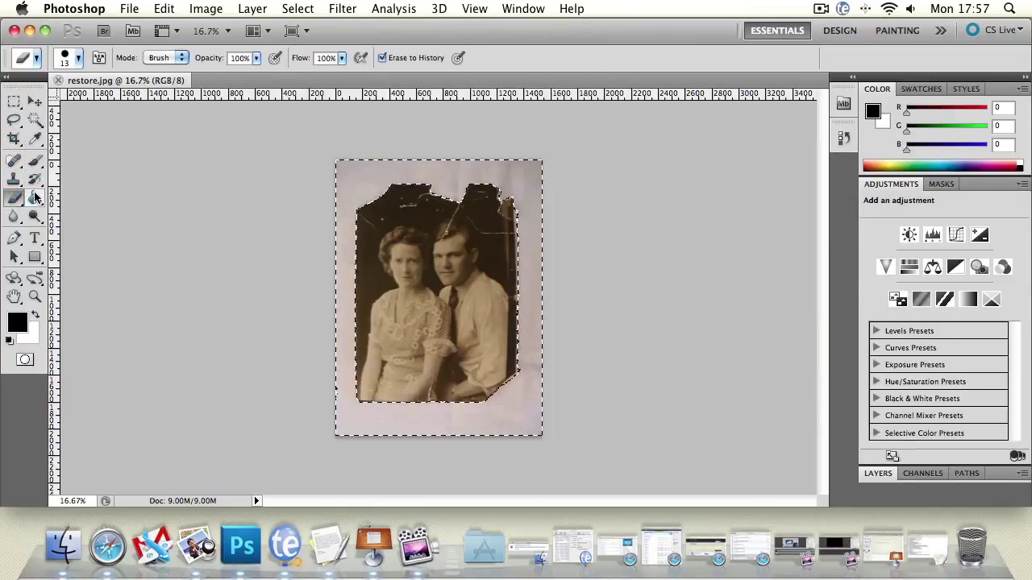
left_click(78, 59)
mouse_move(181, 170)
left_mouse_down()
mouse_move(198, 256)
mouse_move(179, 160)
left_mouse_up()
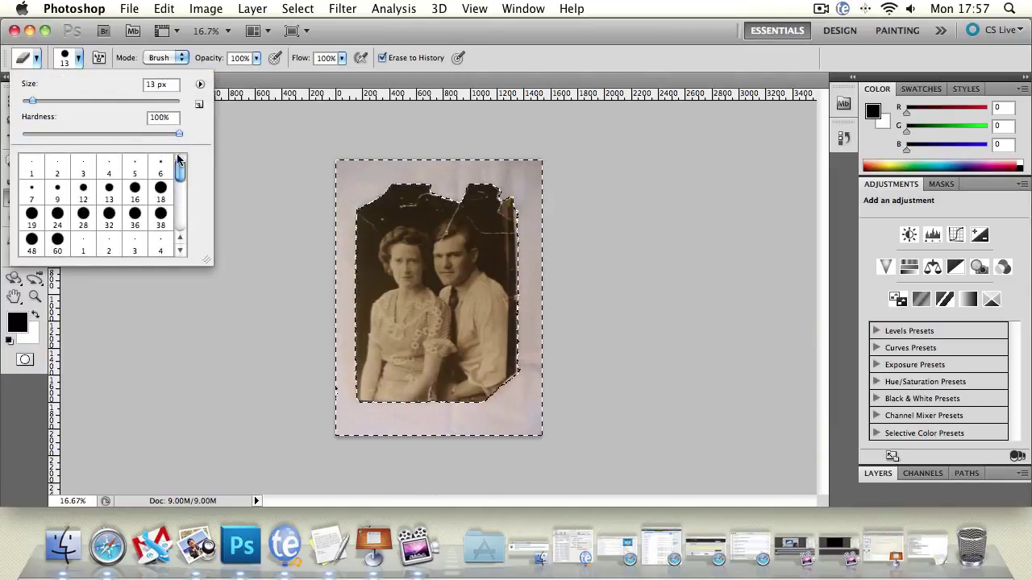
left_click(158, 57)
left_click(238, 60)
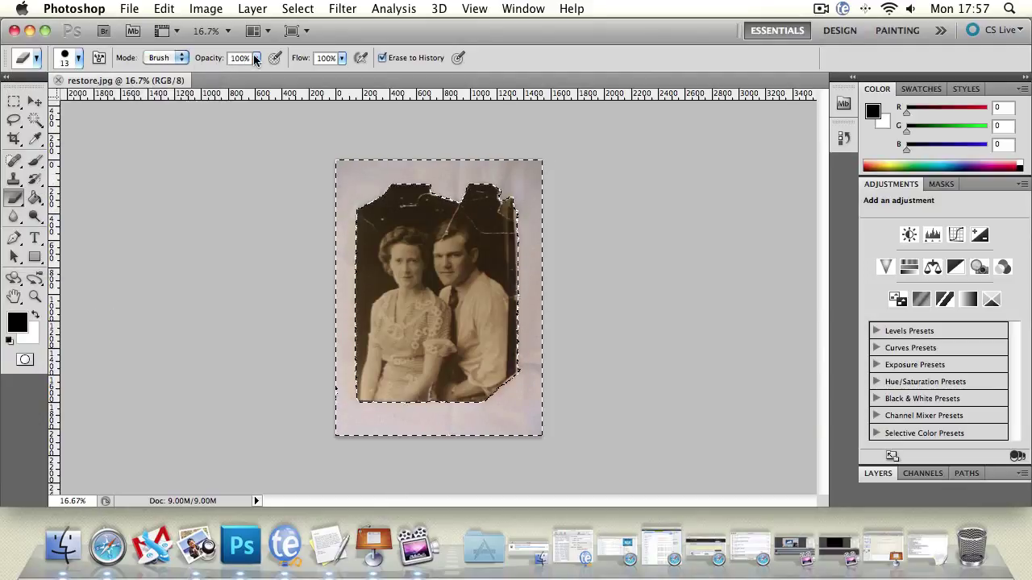
left_click(256, 59)
left_click(342, 58)
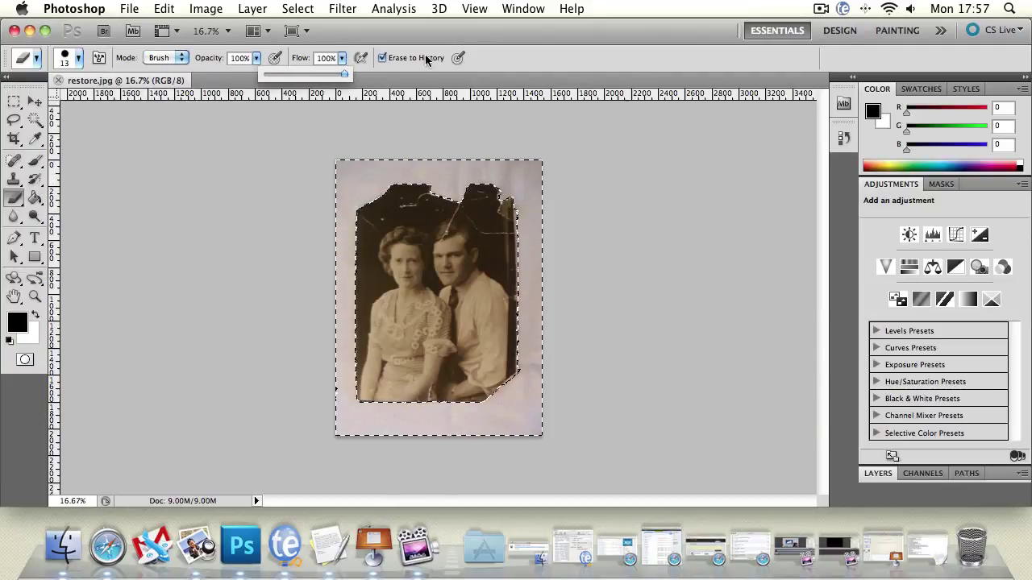
left_click(527, 56)
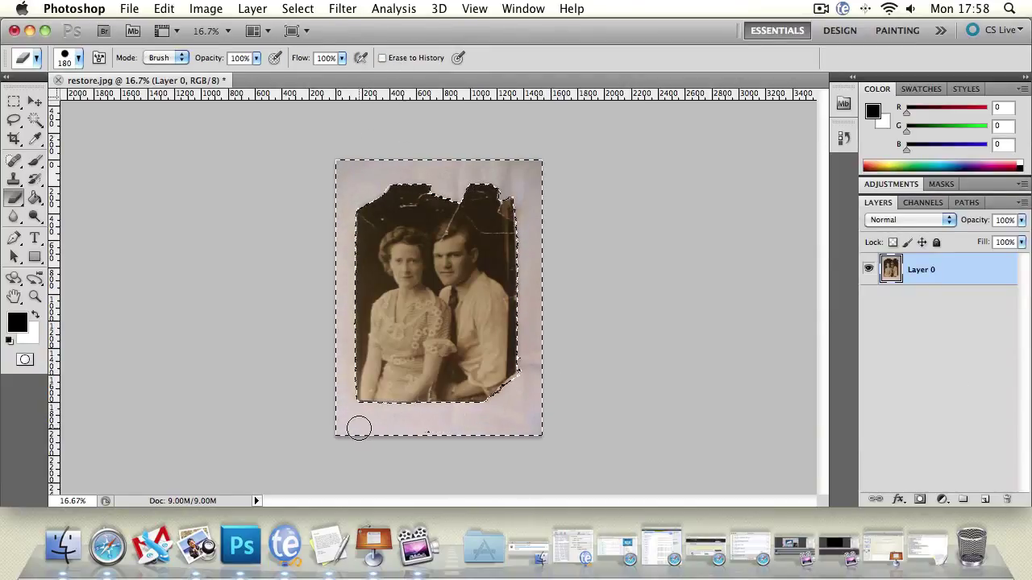
Step: Examine the photo's torn upper edge at 100% and check which history state serves as the source for Erase to History
double_click(35, 297)
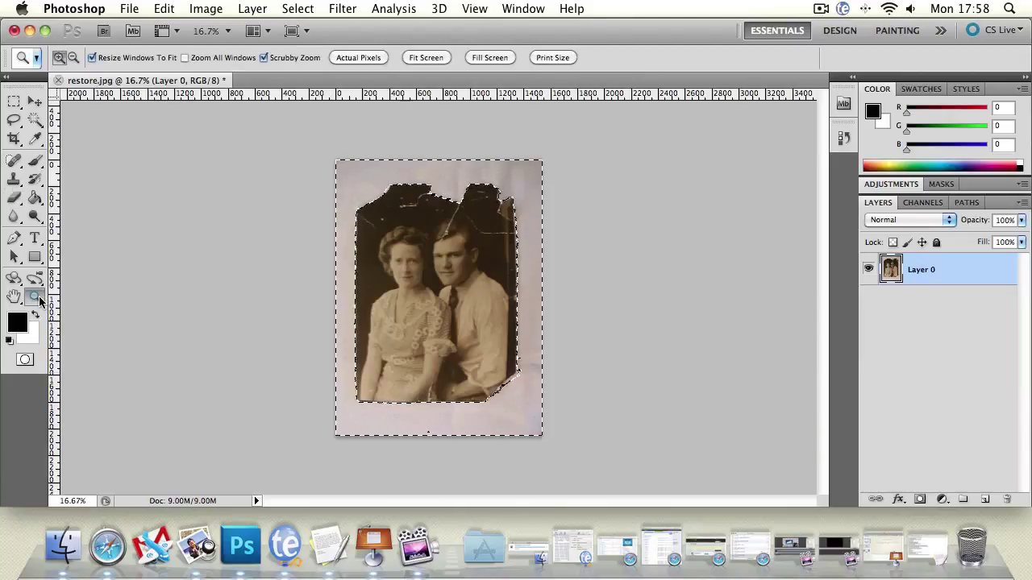
left_click_drag(64, 343, 299, 360)
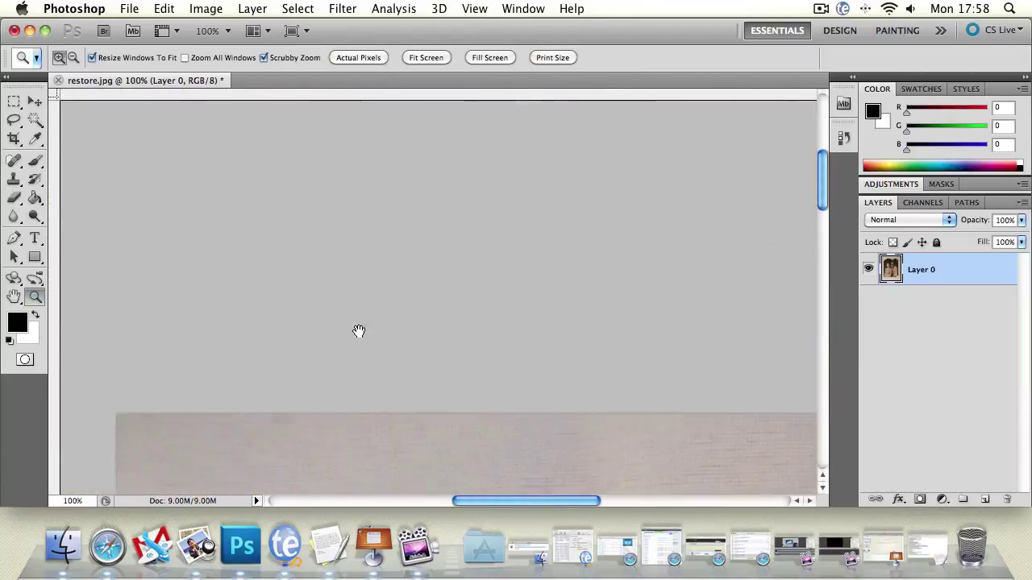
mouse_move(357, 334)
left_mouse_down()
mouse_move(437, 386)
mouse_move(355, 157)
left_mouse_up()
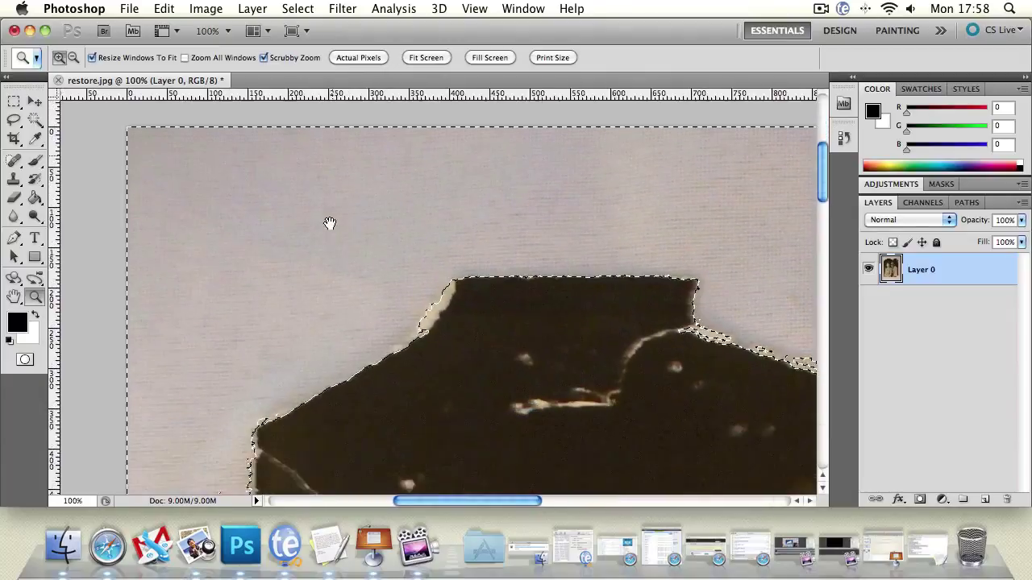
key("e")
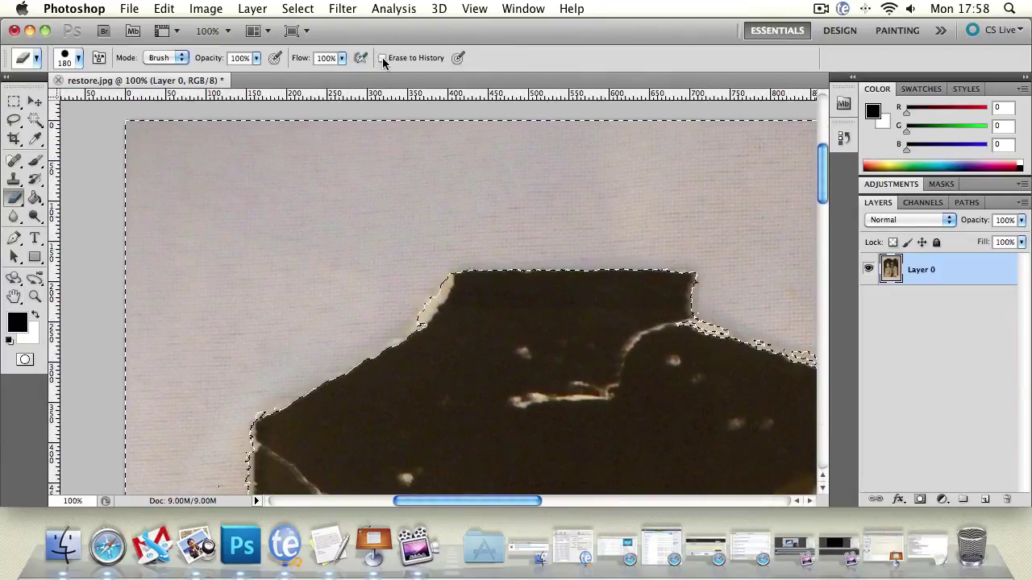
left_click(844, 138)
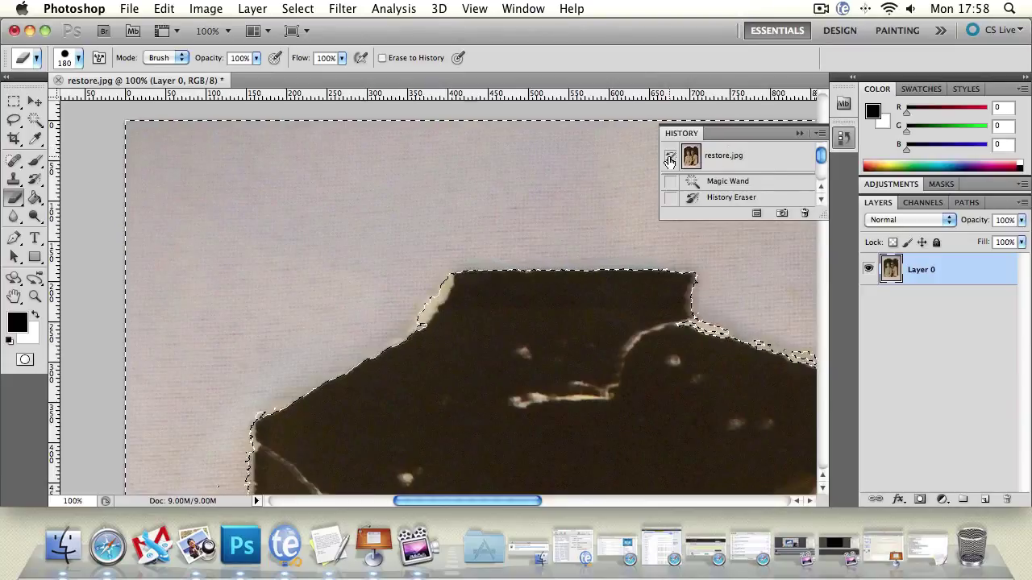
left_click(798, 134)
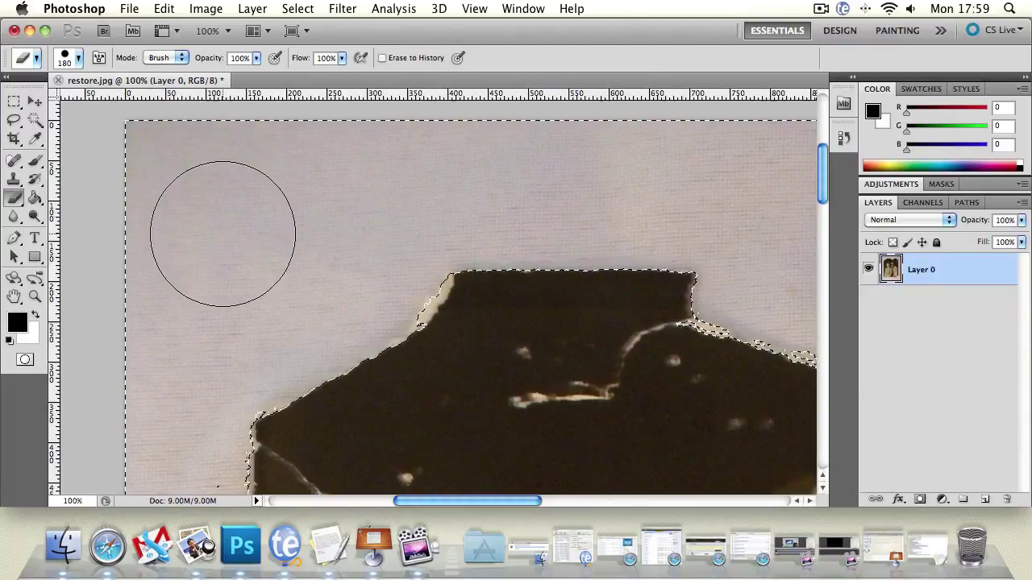
Step: Erase a hard-edged 180 px spot in the upper border and a soft spot beside it with the hardness set to 0%
left_click(226, 234)
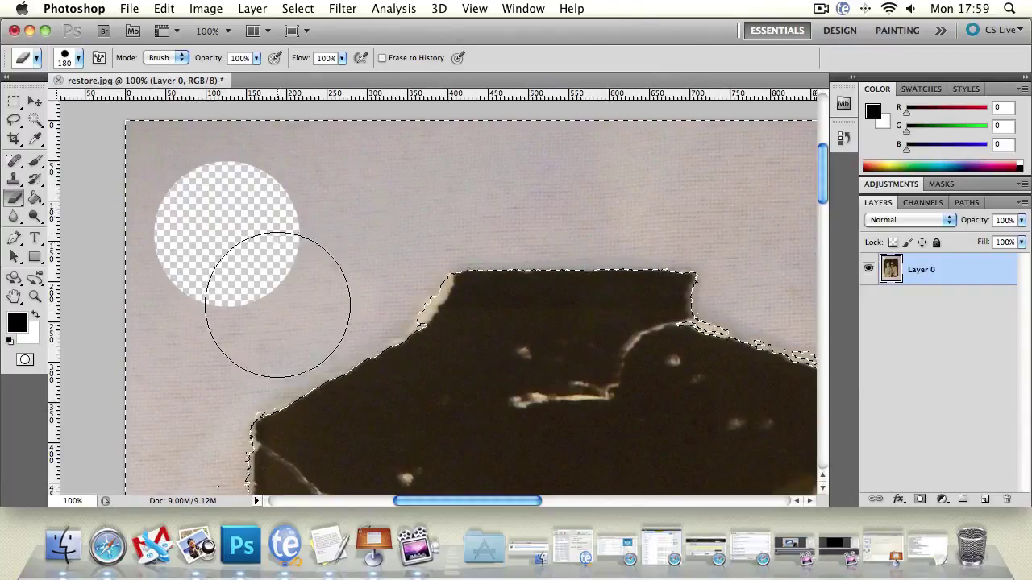
left_click(72, 57)
left_click_drag(53, 135, 23, 135)
left_click(387, 197)
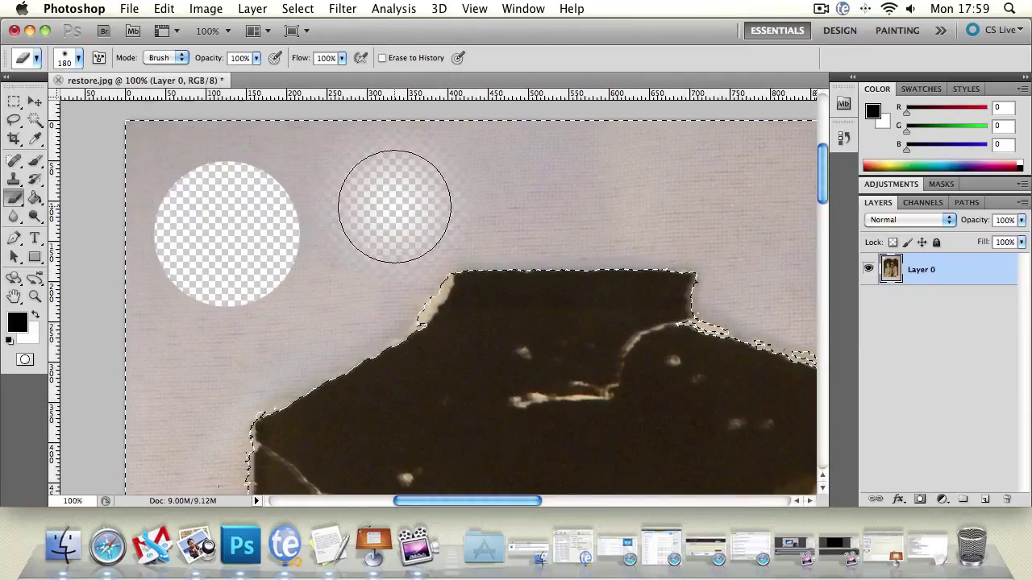
left_click(380, 207)
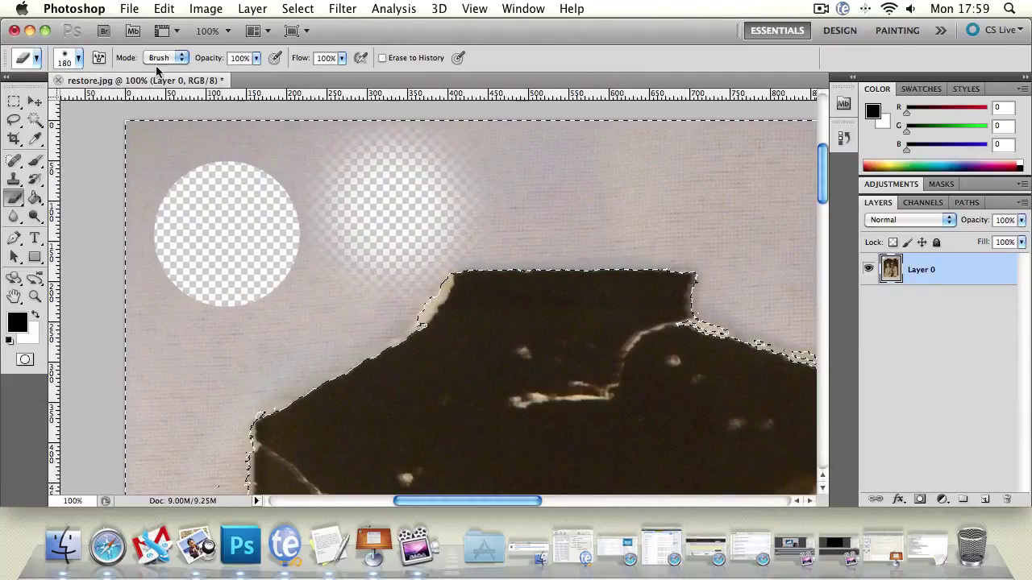
Step: Give the Eraser the 24 px square brush and undo the test erasures in the border
left_click(78, 58)
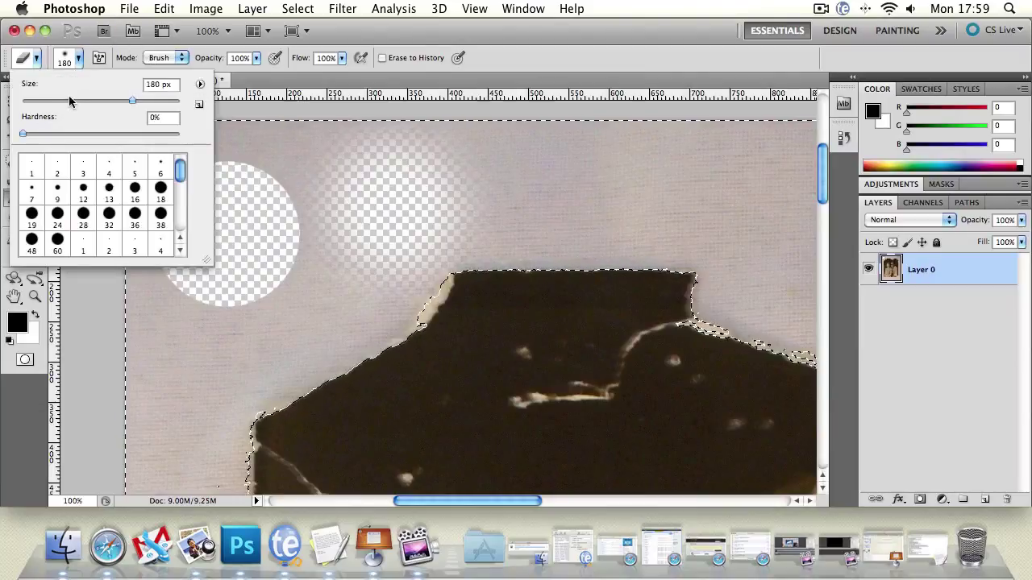
left_click_drag(176, 165, 184, 241)
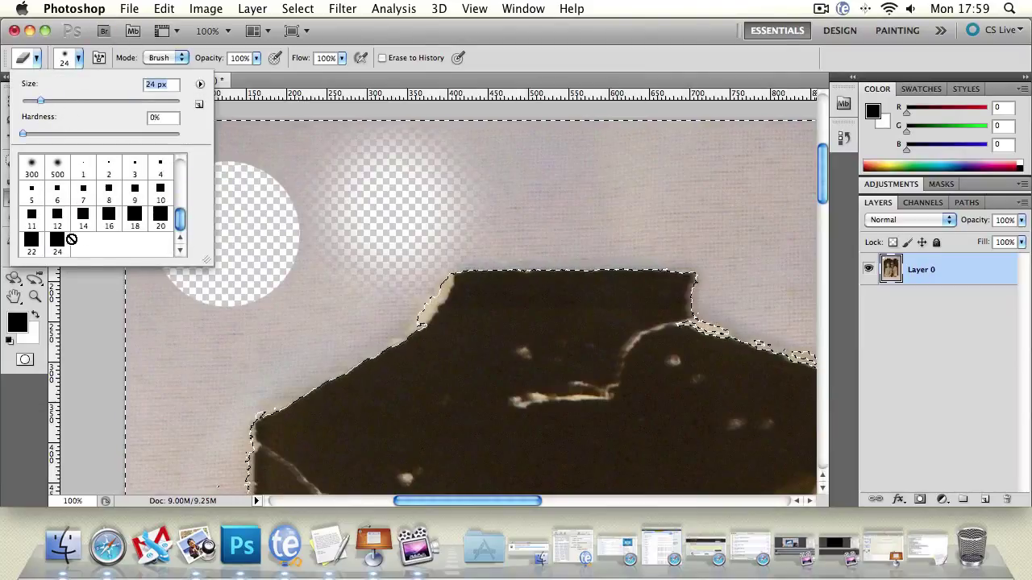
left_click(643, 203)
key("super+alt+z")
key("super+alt+z")
key("super+alt+z")
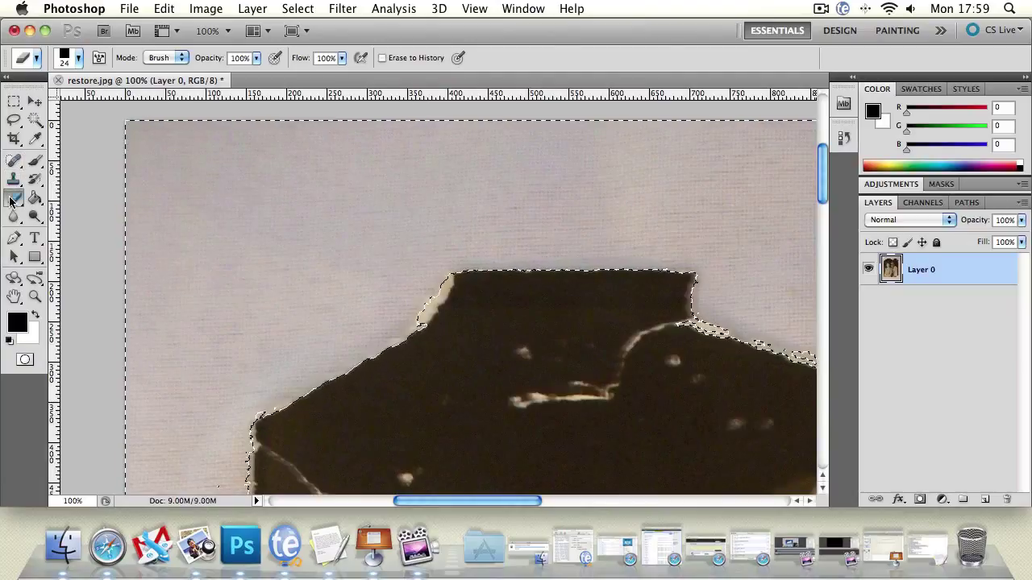
Step: Set the Eraser to Pencil mode with a hard round 74 px brush, erase one test spot in the border and undo it
left_click_drag(16, 199, 71, 195)
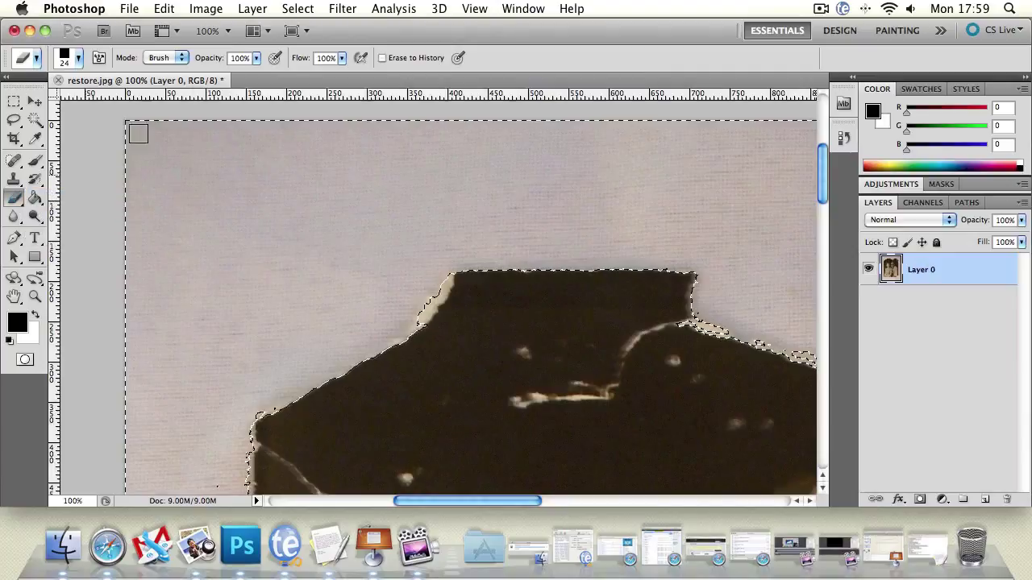
left_click(178, 58)
left_click(169, 68)
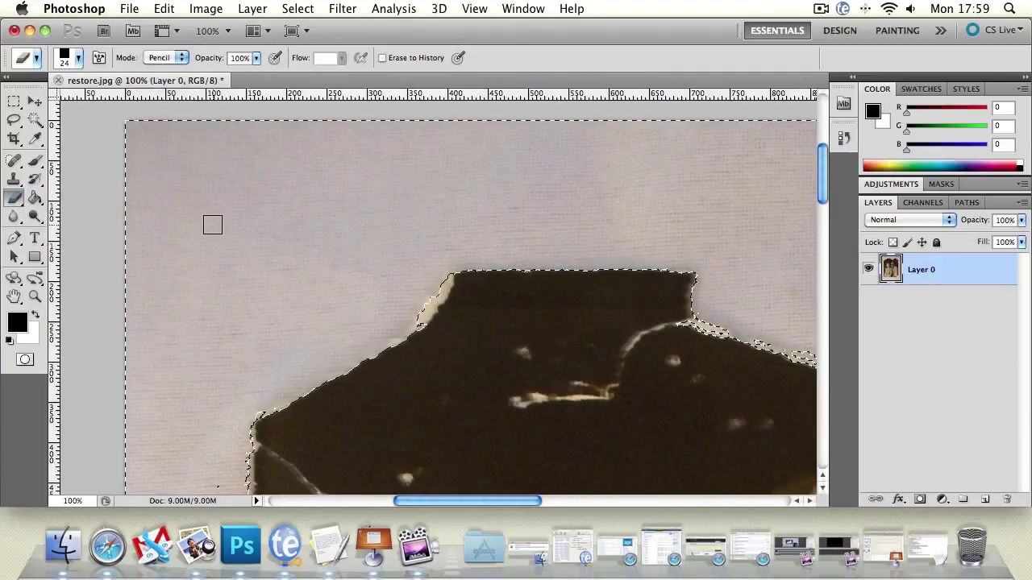
left_click(78, 58)
left_click_drag(183, 219, 162, 126)
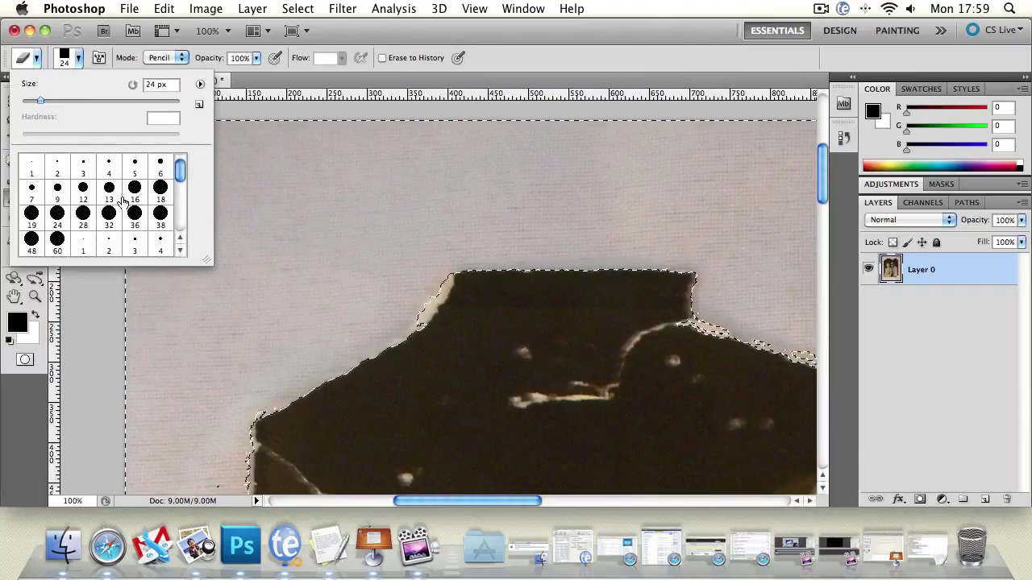
left_click(58, 214)
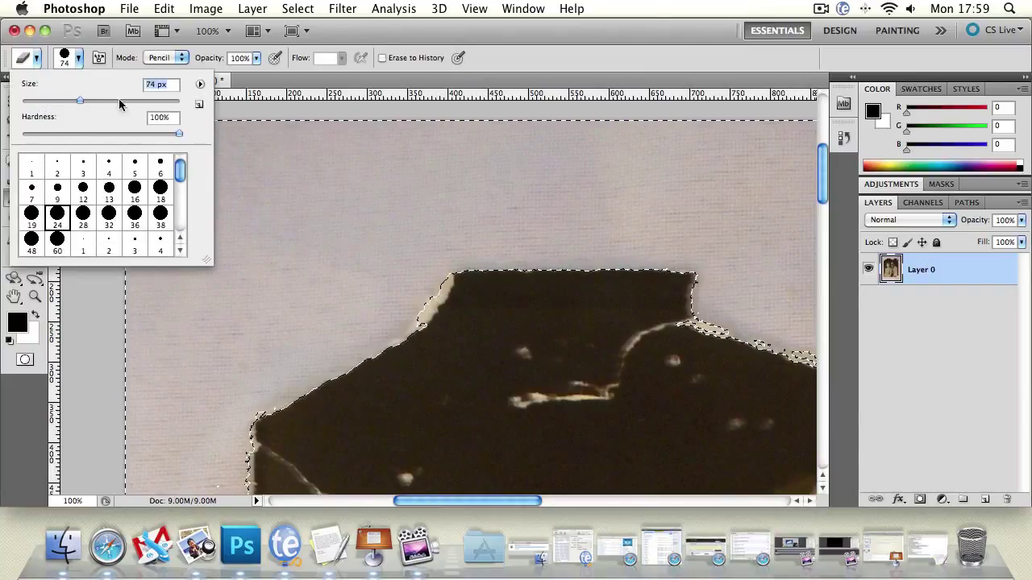
left_click(253, 207)
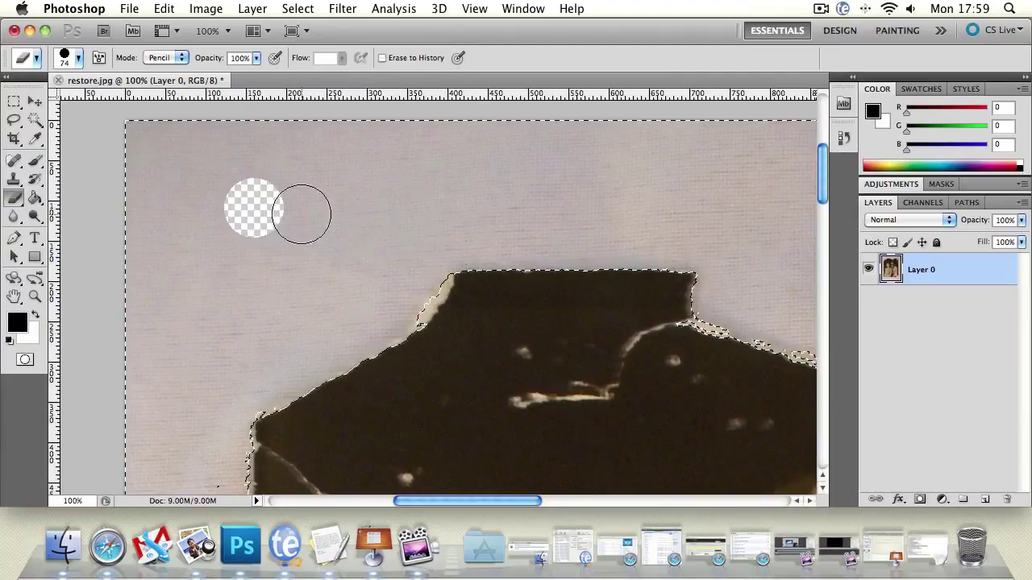
key("super+z")
Step: Enlarge the Eraser brush to 442 px and erase one large spot at the border's upper edge
left_click(75, 63)
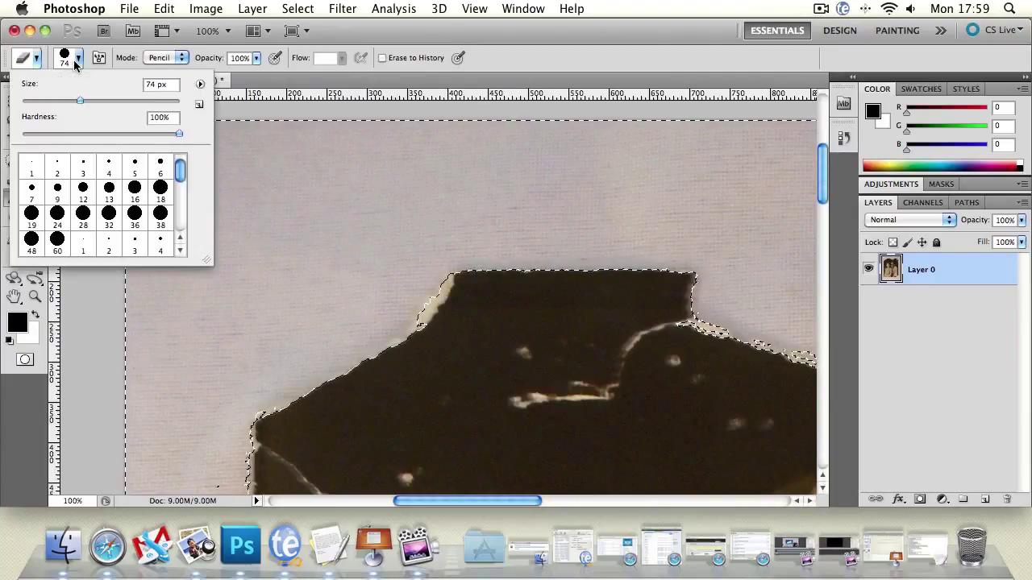
left_click_drag(78, 97, 157, 101)
left_click(335, 116)
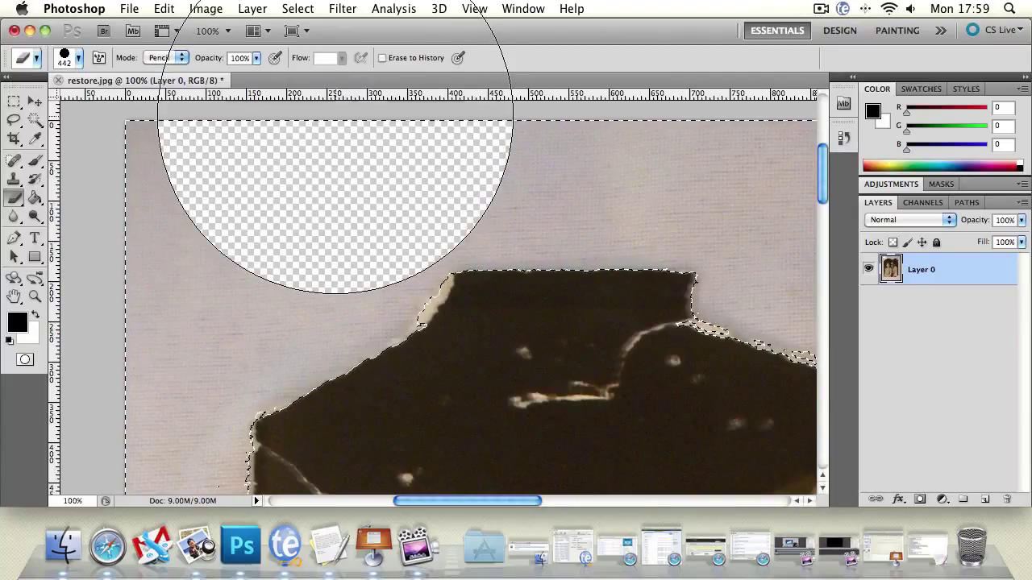
Step: Inspect the large erased spot's pixel edge at 800% magnification and undo the erasure
left_click(40, 300)
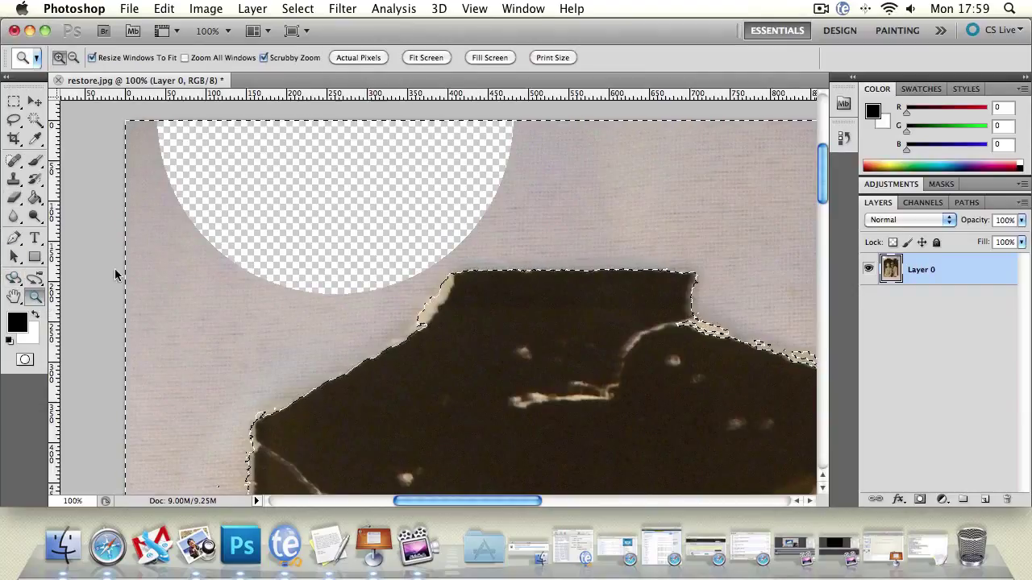
left_click(223, 213)
left_click(223, 213)
left_click(161, 224)
left_click(121, 258)
left_click(105, 279)
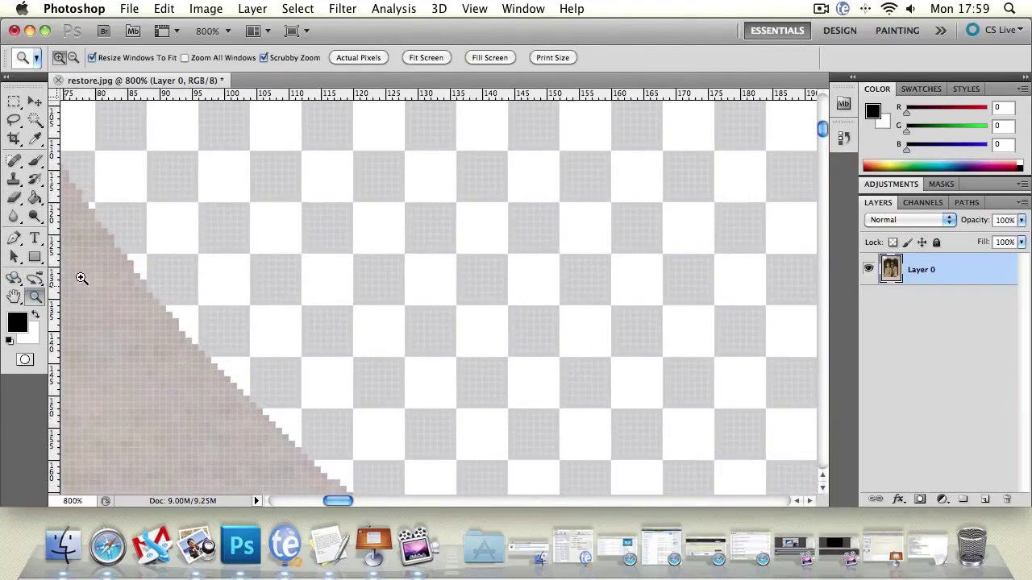
left_click(307, 346, "alt")
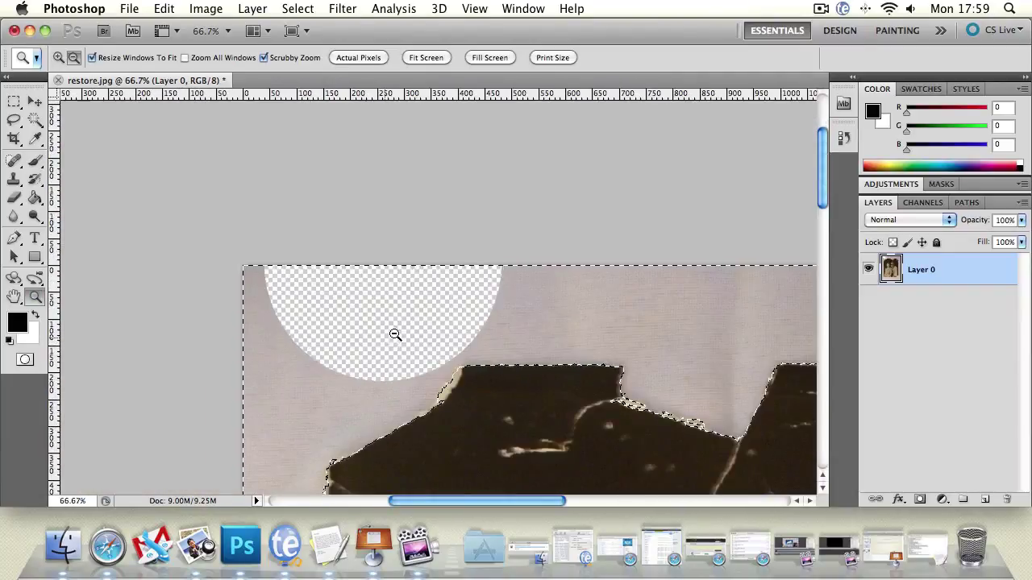
key("ctrl+z")
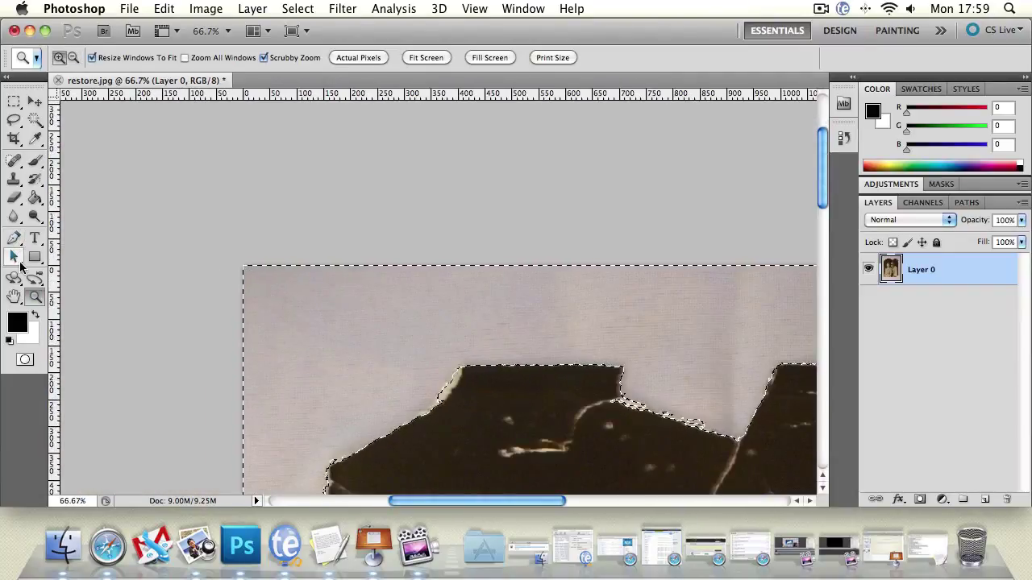
Step: Switch the Eraser to Block mode, make a short test stroke in the upper border and undo it
left_click(13, 197)
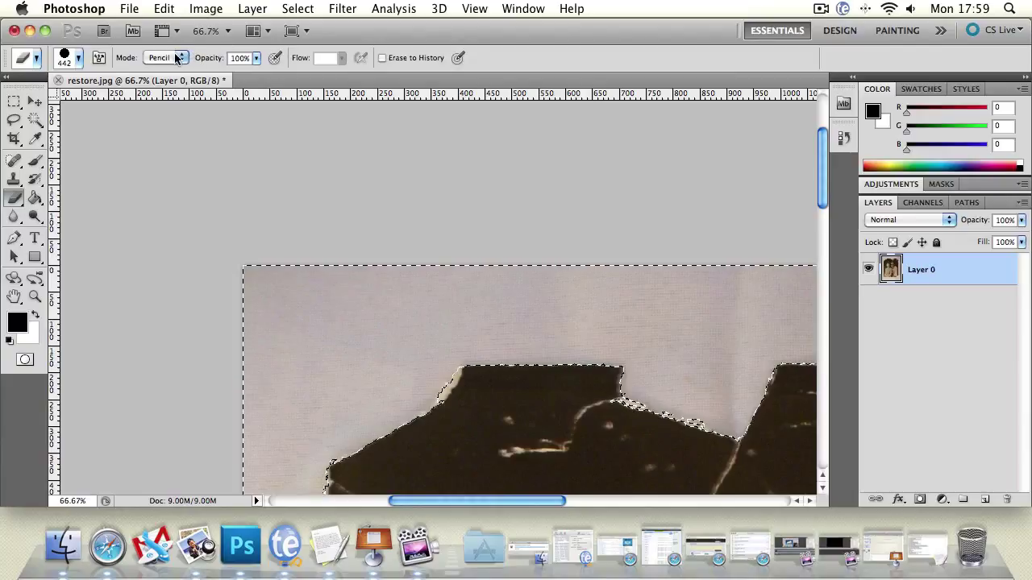
left_click(176, 58)
left_click(164, 71)
mouse_move(315, 271)
left_mouse_down()
mouse_move(292, 291)
mouse_move(339, 274)
mouse_move(352, 302)
left_mouse_up()
key("ctrl+z")
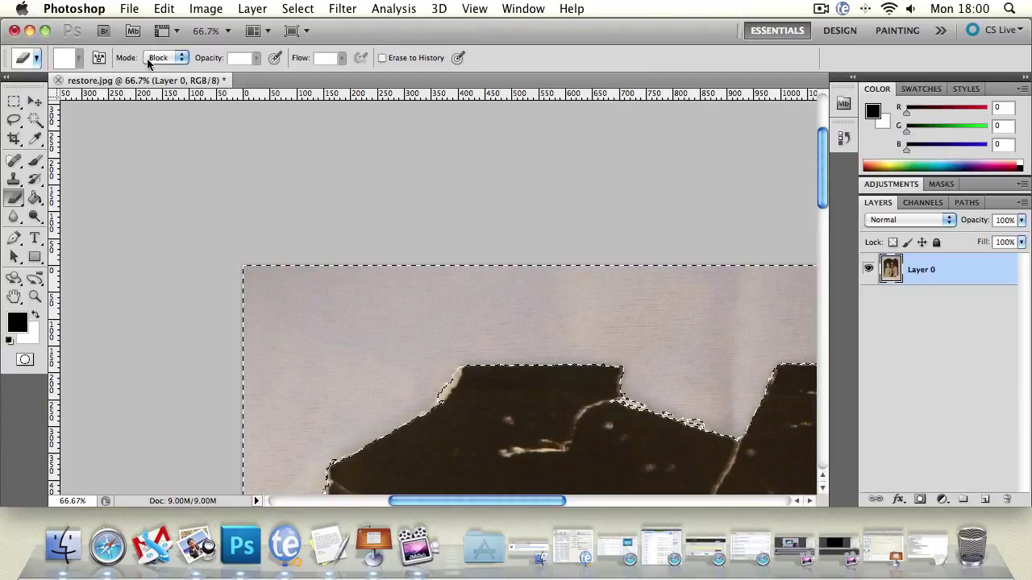
Step: Keep Block mode, erase a zigzag across the upper border down to the photo's torn edge and undo the stroke
left_click(176, 58)
left_click(161, 59)
mouse_move(284, 267)
left_mouse_down()
mouse_move(283, 334)
mouse_move(331, 438)
mouse_move(435, 399)
left_mouse_up()
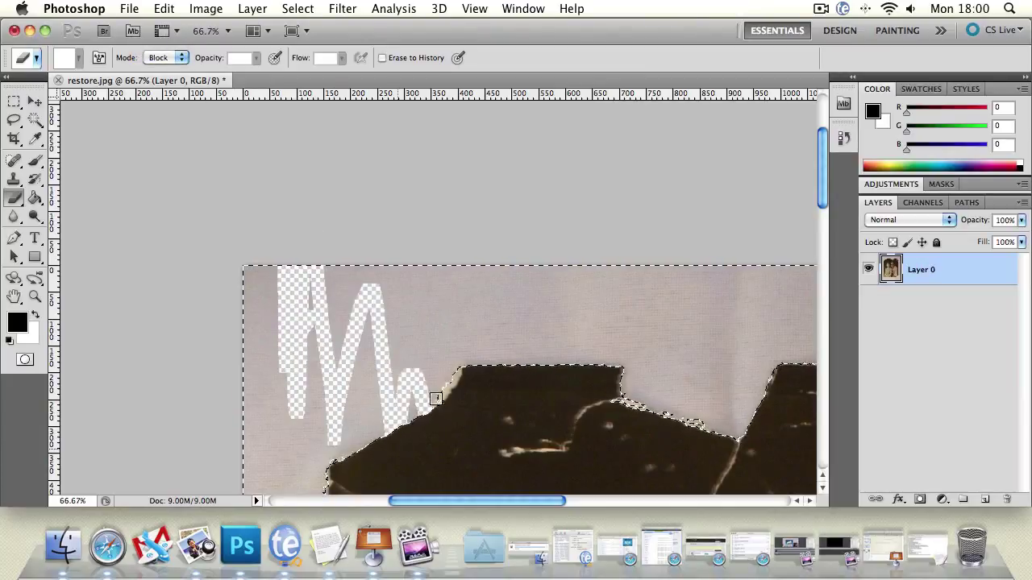
key("ctrl+z")
Step: Switch the Eraser to Brush mode and erase the entire selected border around the old photo
left_click(171, 58)
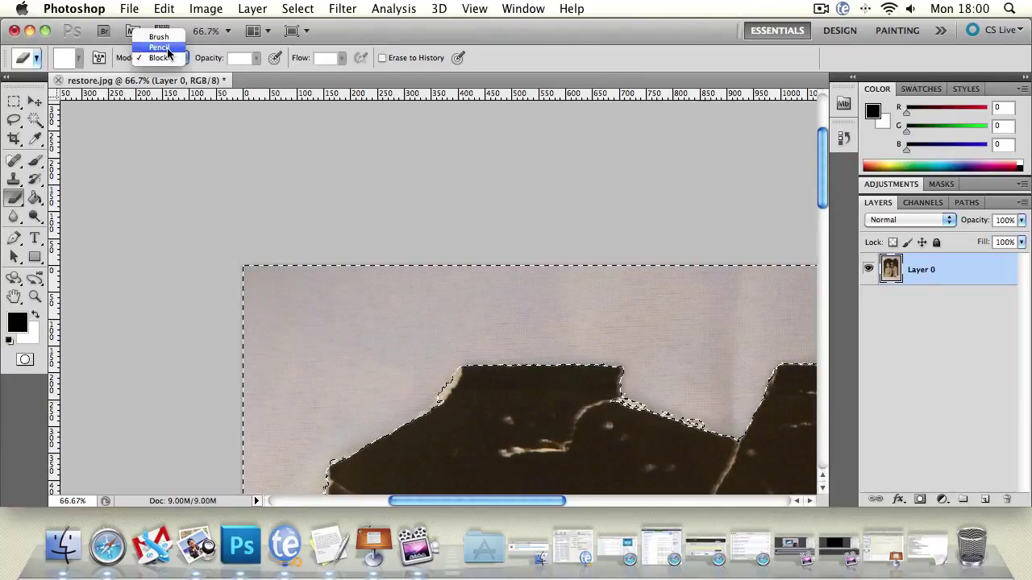
left_click(168, 38)
left_click(14, 298)
left_click_drag(338, 457, 162, 260)
left_click(34, 298)
left_click(261, 279, "alt")
left_click(263, 282, "alt")
left_click(265, 285, "alt")
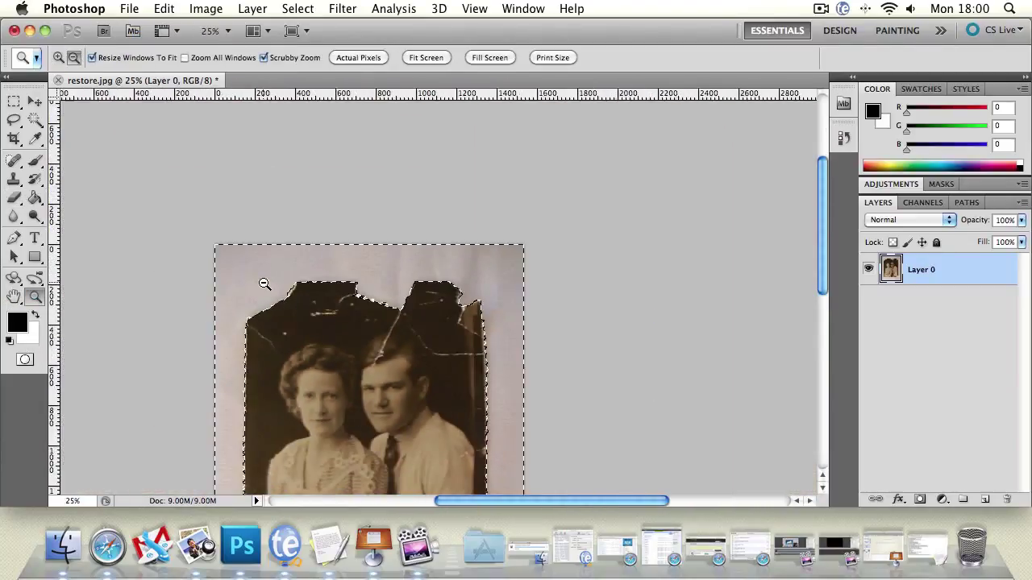
left_click(299, 357, "alt")
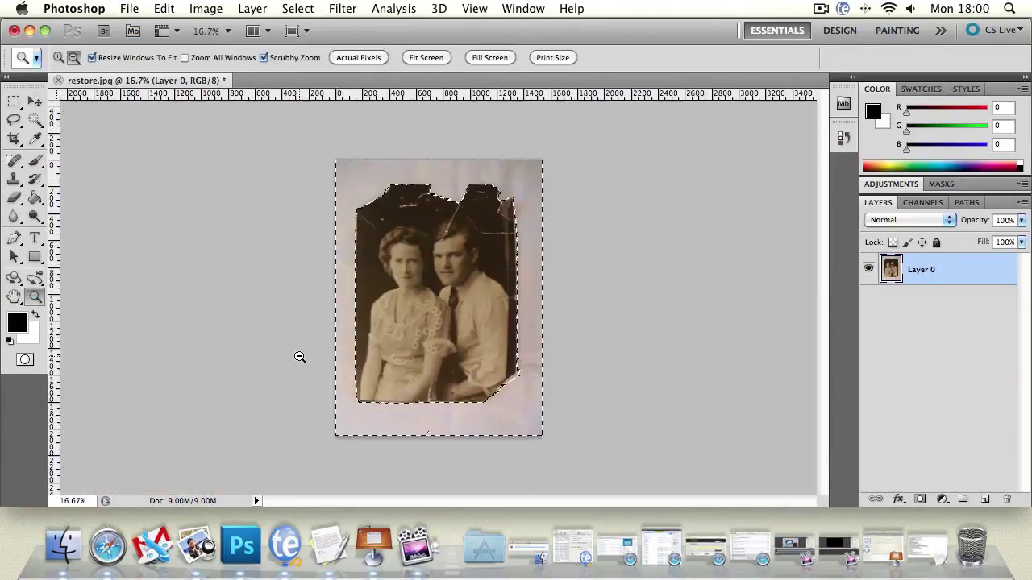
left_click(14, 197)
mouse_move(351, 242)
left_mouse_down()
mouse_move(484, 166)
mouse_move(607, 233)
mouse_move(524, 420)
mouse_move(528, 476)
mouse_move(342, 433)
mouse_move(392, 422)
mouse_move(333, 299)
left_mouse_up()
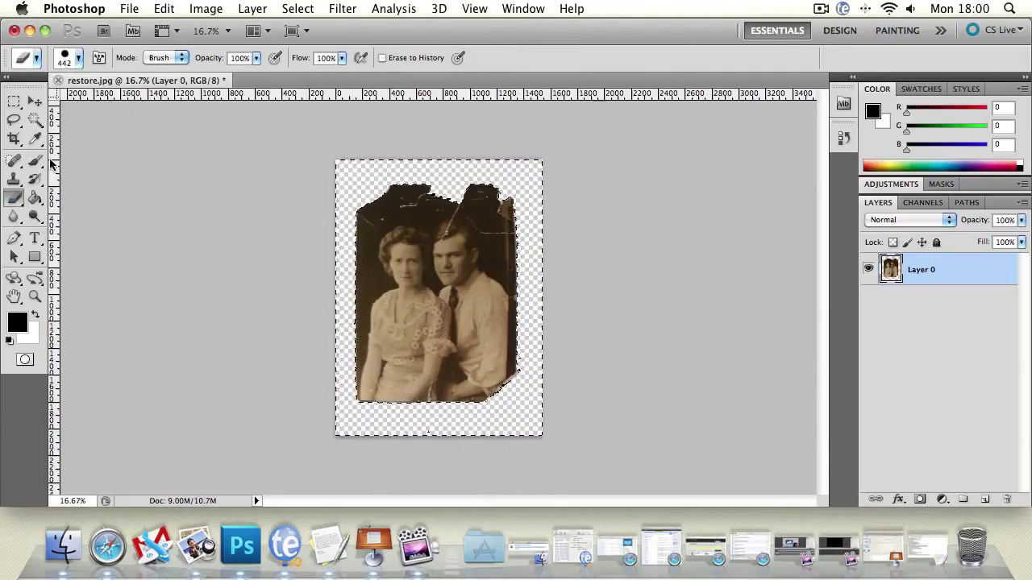
Step: Clear the selection around the photo with the Lasso tool and return to the Eraser
left_click(14, 119)
left_click(522, 165)
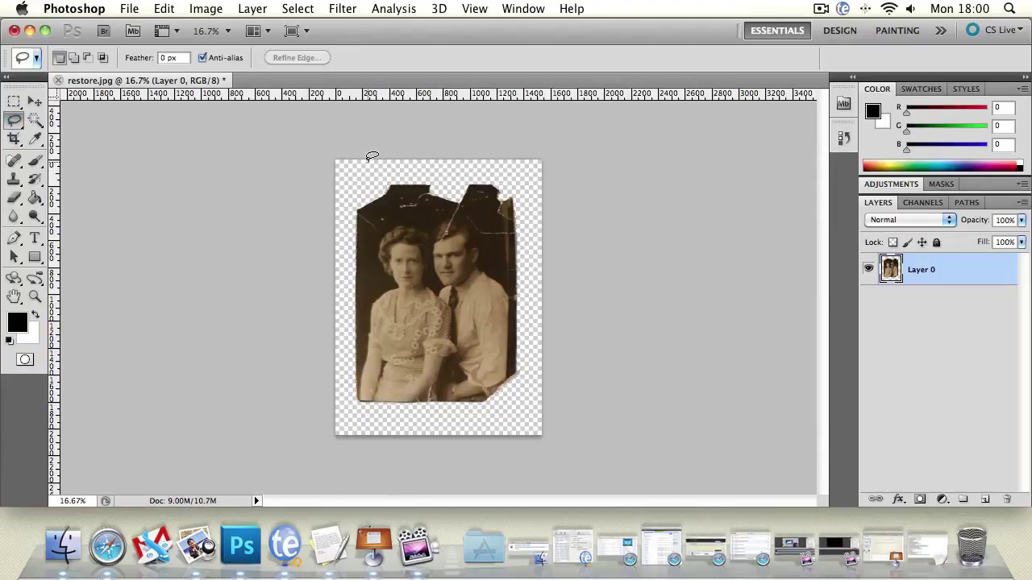
left_click(14, 179)
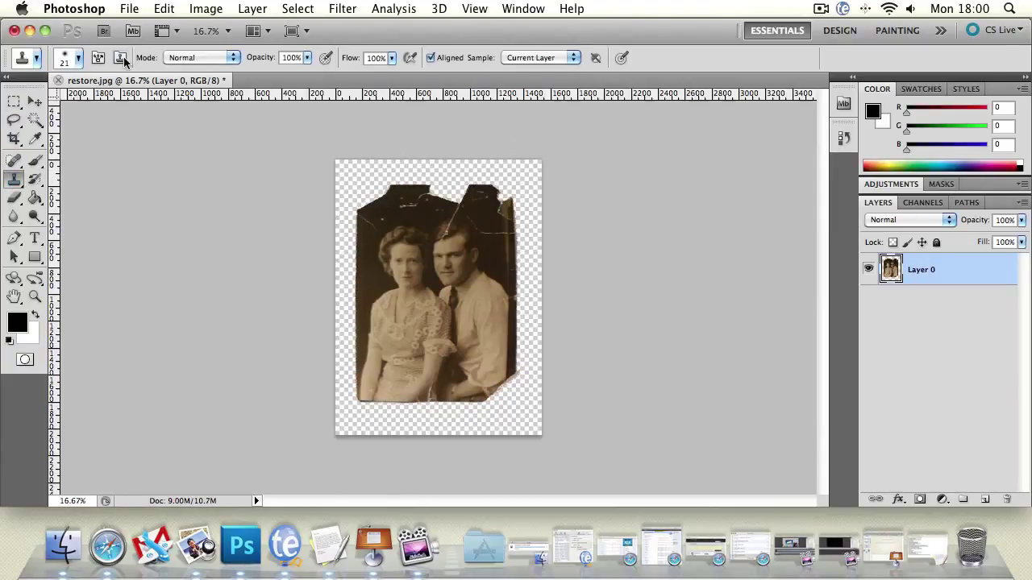
left_click(14, 198)
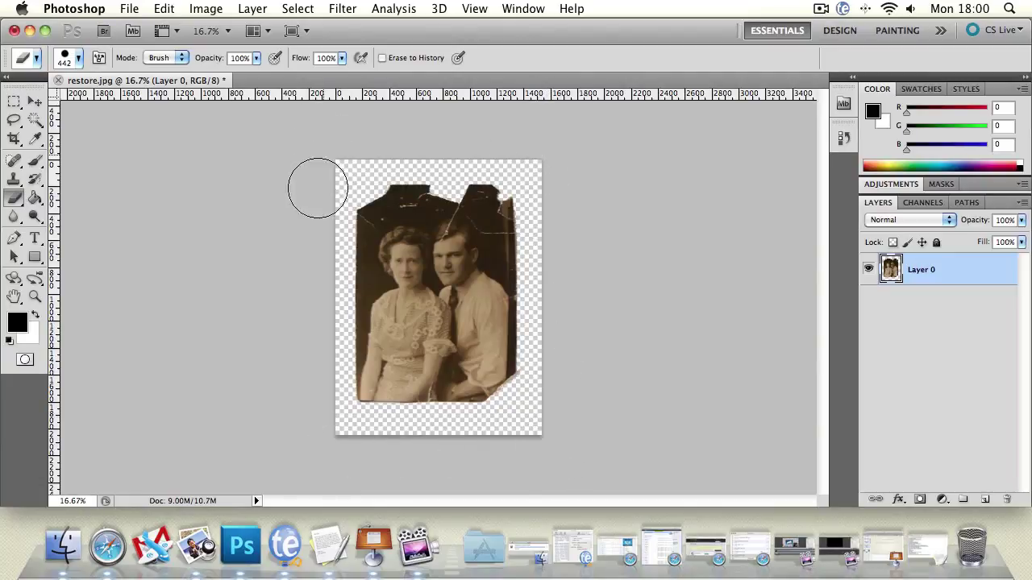
Step: Reduce the Eraser brush to 13 px and erase the leftover border fringe along the photo's torn lower-right corner
left_click(35, 297)
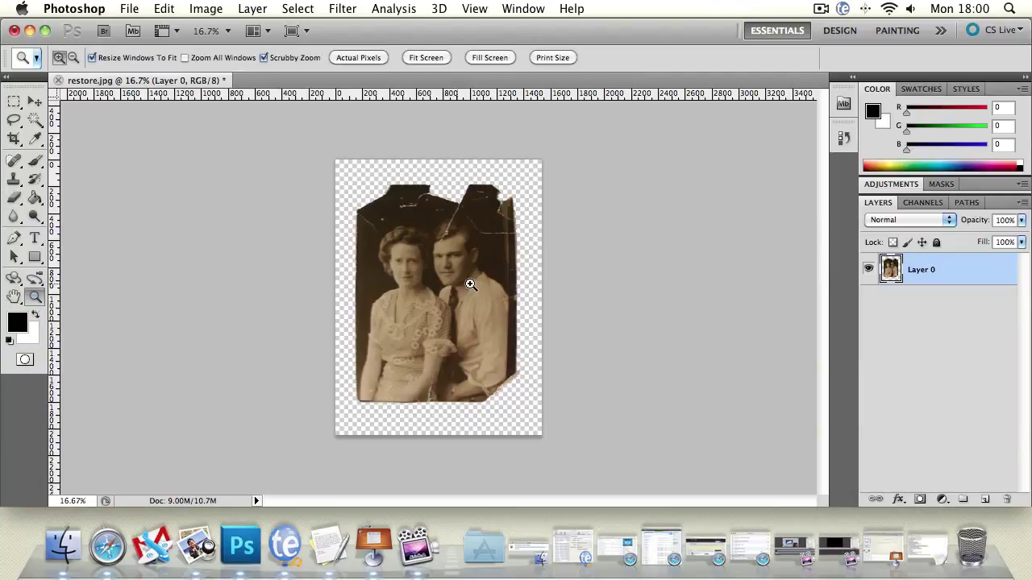
left_click(468, 282)
left_click(350, 292)
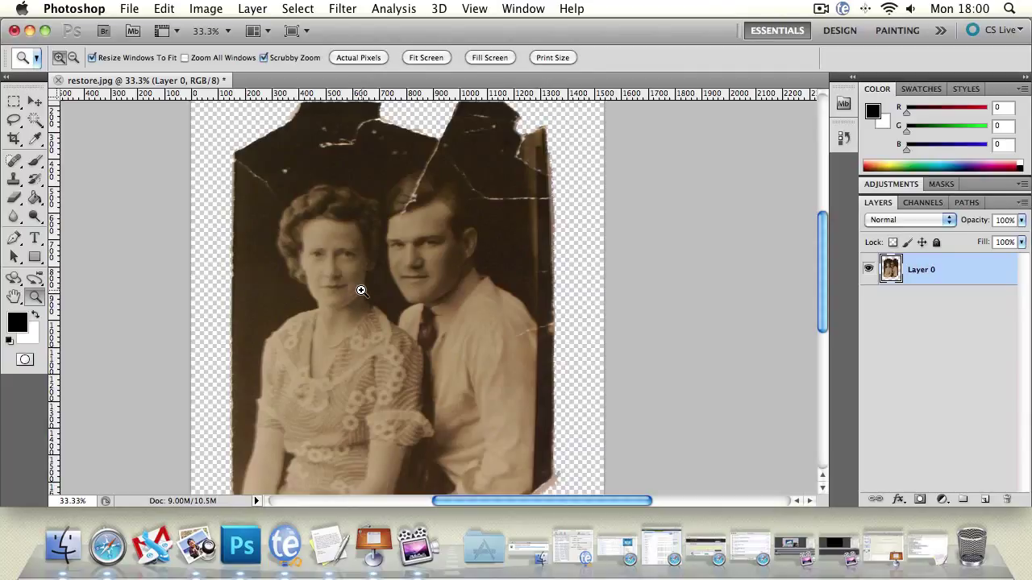
left_click(13, 297)
mouse_move(300, 260)
left_mouse_down()
mouse_move(281, 322)
mouse_move(279, 102)
mouse_move(269, 233)
mouse_move(171, 162)
mouse_move(239, 269)
mouse_move(84, 271)
left_mouse_up()
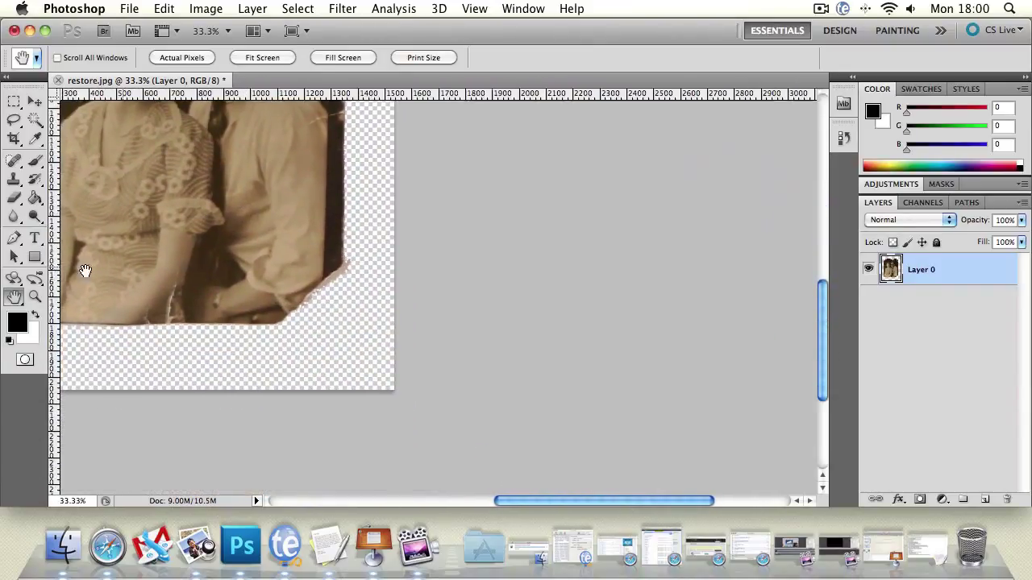
left_click(34, 297)
left_click(312, 315)
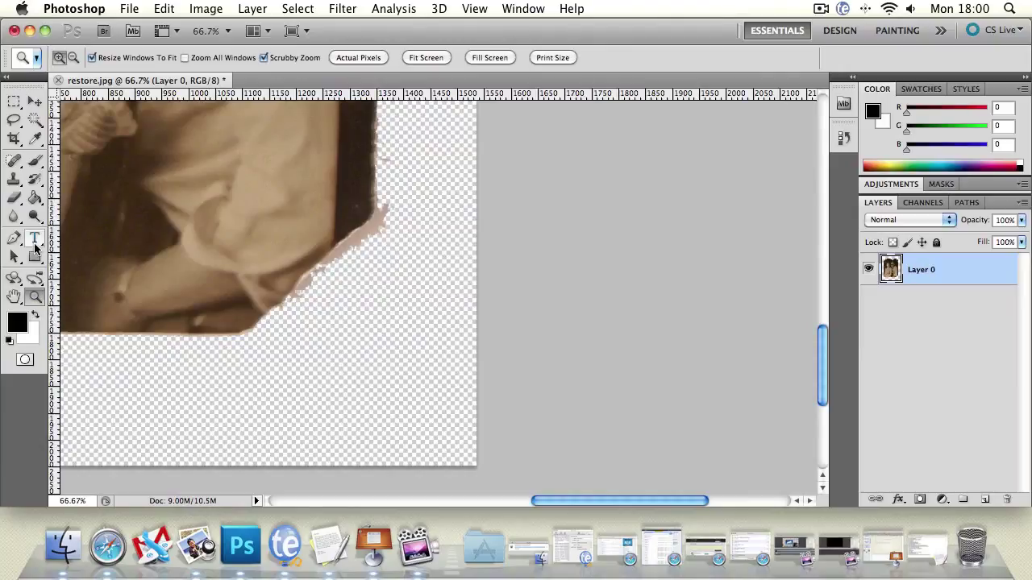
left_click(14, 199)
left_click(79, 60)
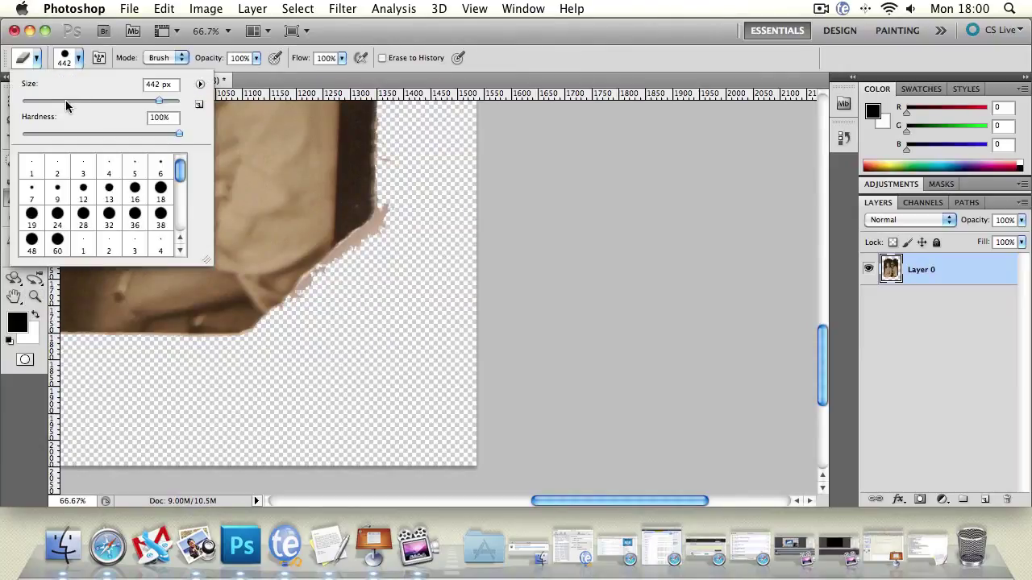
left_click_drag(65, 104, 32, 103)
left_click(343, 278)
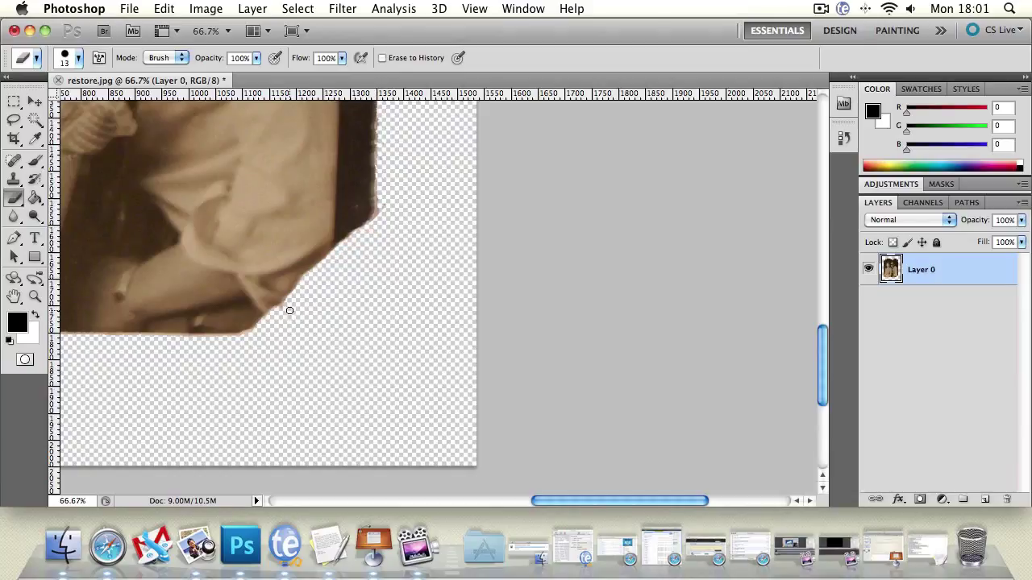
Step: Zoom out and examine the whole photo with its border removed
left_click(35, 296)
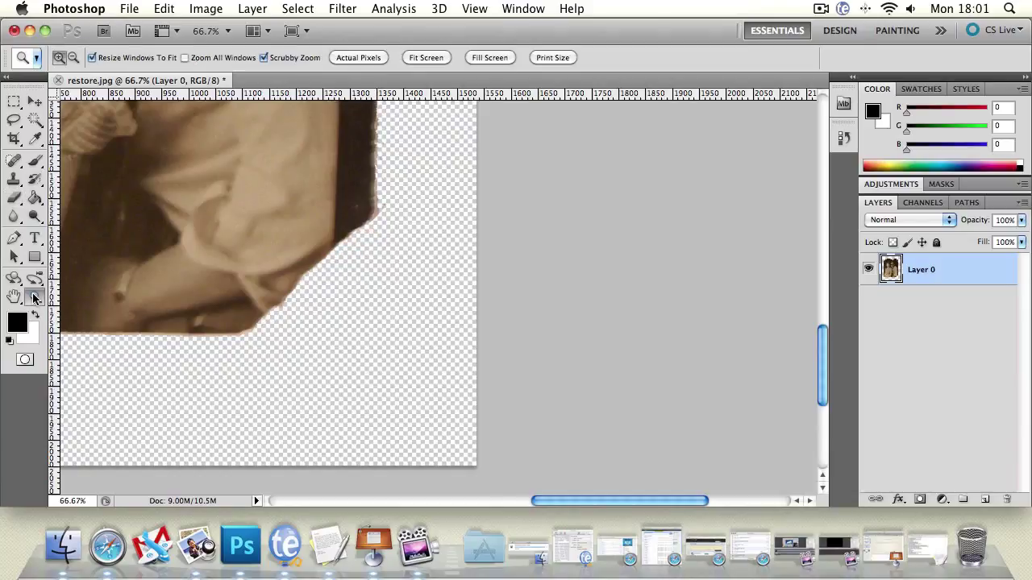
left_click(244, 265)
left_click(241, 265, "alt")
left_click(242, 266, "alt")
left_click(239, 264, "alt")
left_click(238, 264, "alt")
left_click(238, 263, "alt")
left_click(468, 309)
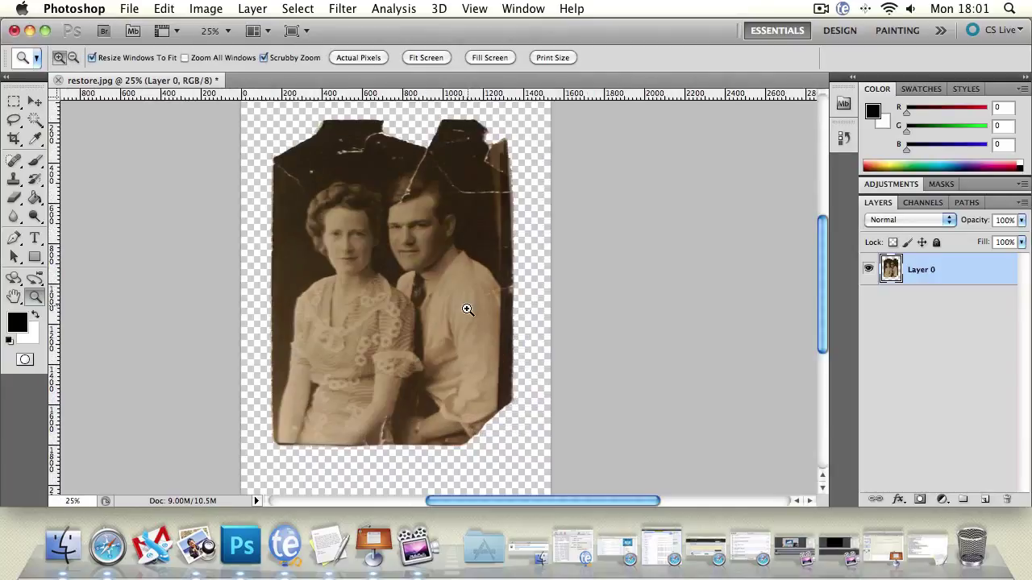
left_click(422, 325)
Step: Activate the Spot Healing Brush and review its brush settings and blending modes
key("j")
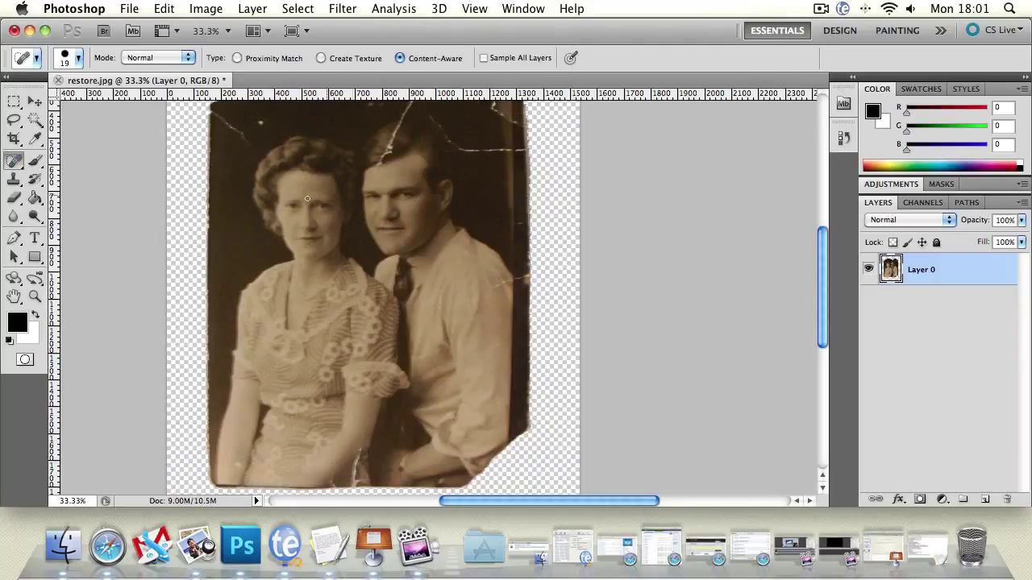
left_click(77, 60)
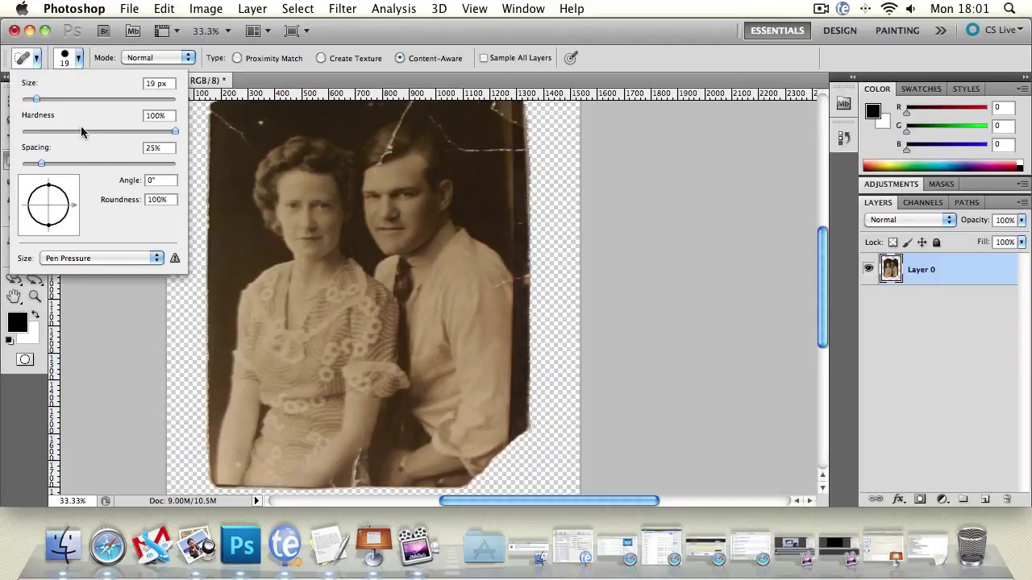
mouse_move(49, 189)
left_mouse_down()
mouse_move(70, 214)
mouse_move(48, 181)
left_mouse_up()
left_click(64, 55)
left_click(64, 56)
left_click(172, 58)
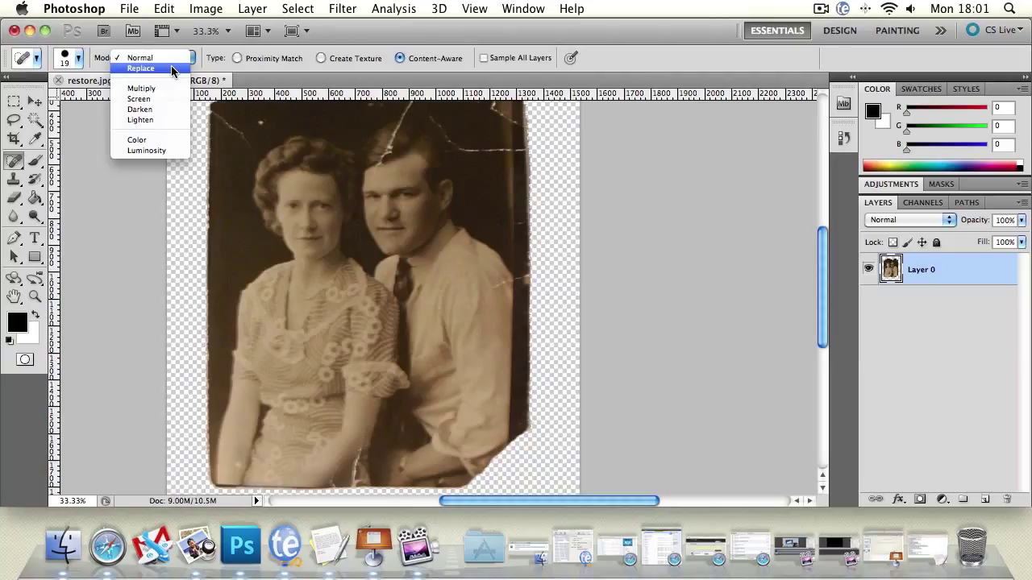
left_click(373, 35)
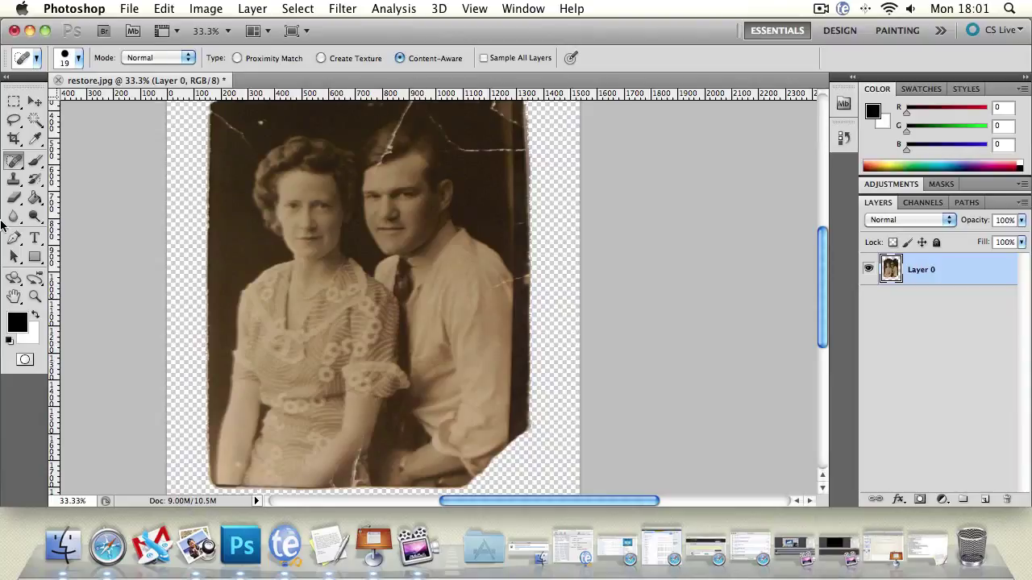
Step: Heal the light speck in the dark background above the woman's head using the 19 px Content-Aware Spot Healing Brush
left_click(35, 297)
left_click(331, 227)
left_click(331, 227)
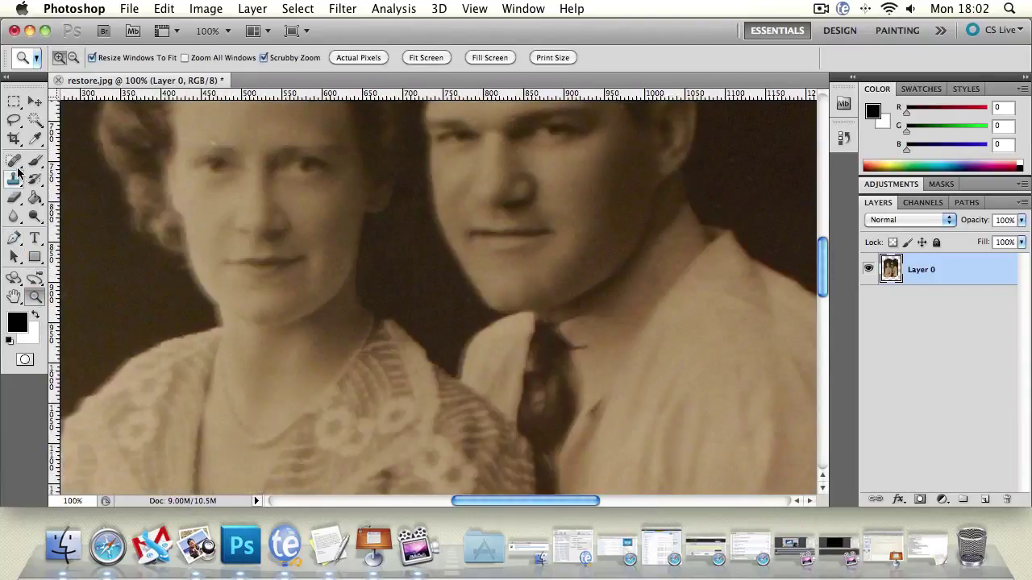
left_click(13, 160)
left_click(13, 297)
left_click_drag(292, 233, 331, 335)
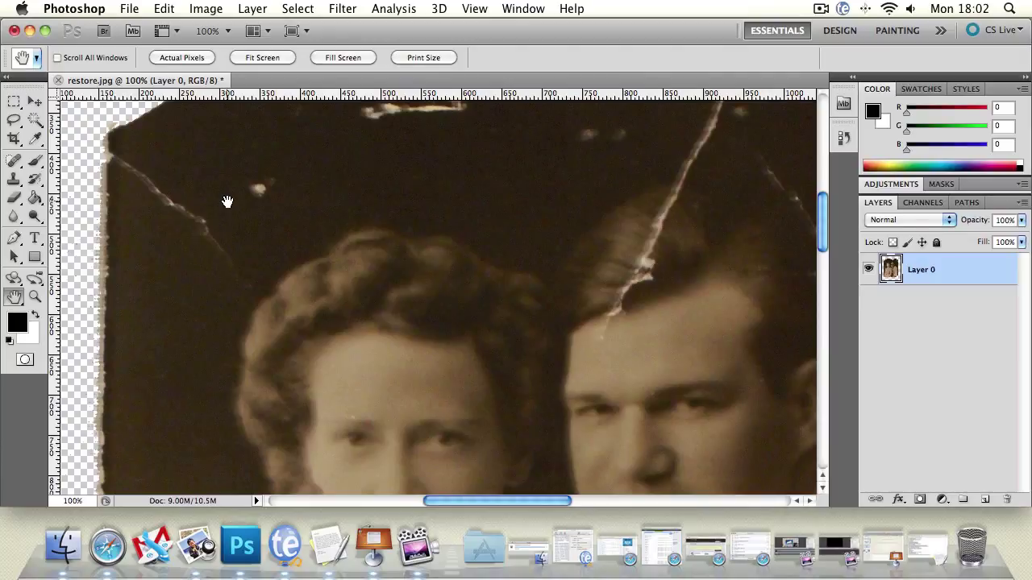
left_click(9, 164)
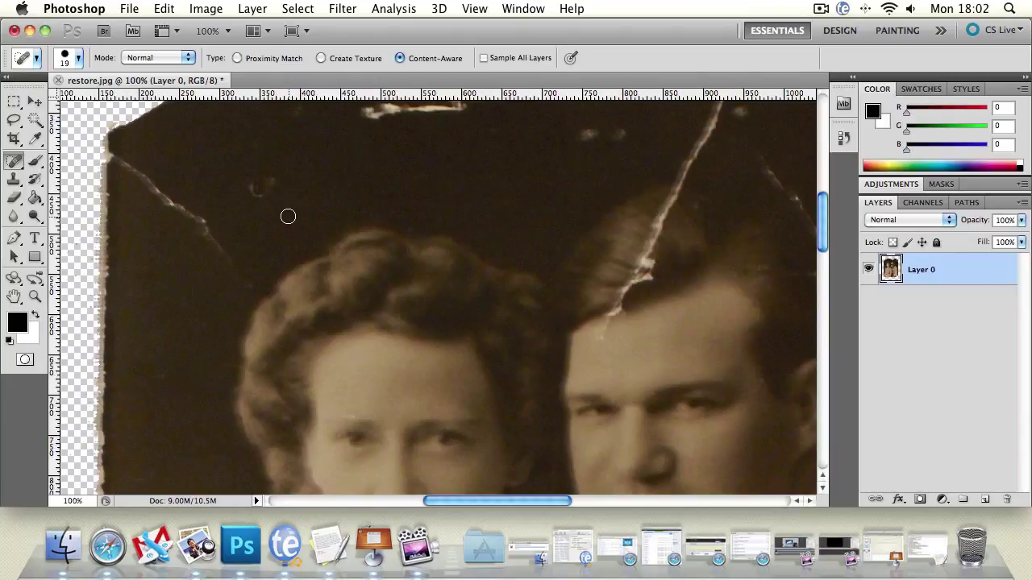
left_click(278, 185)
Step: Heal the lower part of the upper-left diagonal crack and the pale scratch above the woman's head
left_click_drag(197, 220, 230, 259)
left_click_drag(209, 226, 220, 244)
mouse_move(189, 203)
left_mouse_down()
mouse_move(180, 230)
mouse_move(161, 191)
mouse_move(182, 210)
left_mouse_up()
left_click_drag(250, 187, 334, 187)
mouse_move(353, 111)
left_mouse_down()
mouse_move(406, 111)
mouse_move(344, 114)
left_mouse_up()
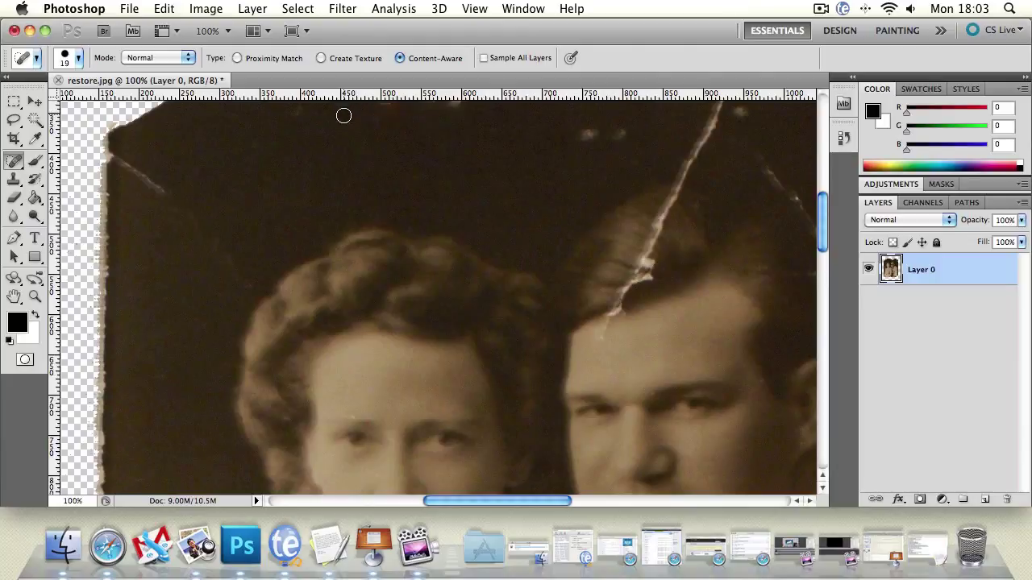
Step: Set the healing type to Proximity Match and heal the remaining crack at the photo's upper-left edge
left_click(238, 59)
mouse_move(175, 196)
left_mouse_down()
mouse_move(140, 194)
mouse_move(150, 190)
mouse_move(153, 167)
mouse_move(133, 149)
mouse_move(112, 151)
mouse_move(127, 178)
left_mouse_up()
left_click_drag(114, 141, 120, 184)
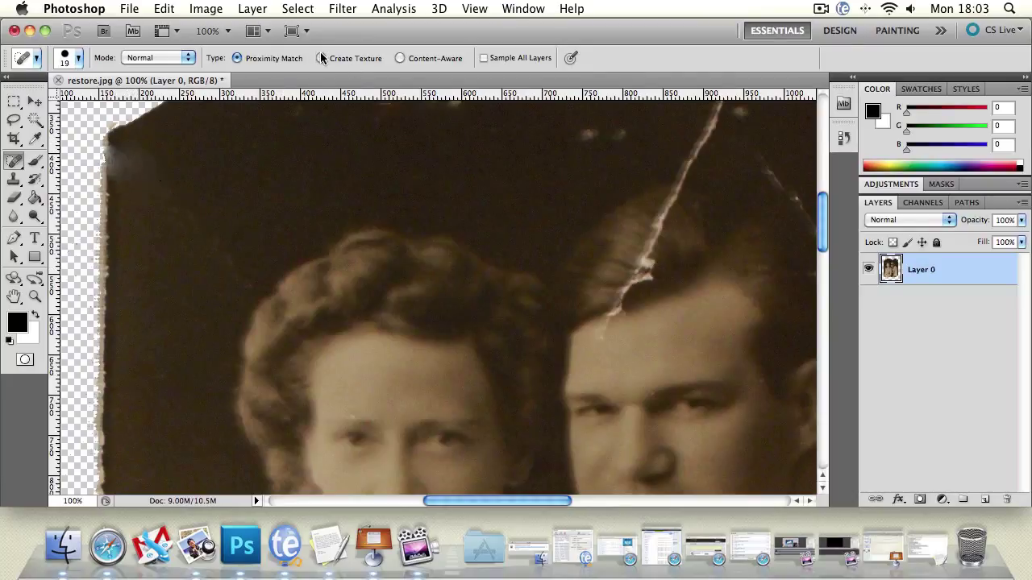
Step: Set the healing type to Create Texture and paint several test strokes across the dark background left of and above the woman's hair
left_click(320, 56)
mouse_move(250, 241)
left_mouse_down()
mouse_move(214, 258)
mouse_move(230, 242)
mouse_move(187, 207)
mouse_move(184, 221)
mouse_move(242, 267)
left_mouse_up()
left_click_drag(194, 197, 149, 198)
left_click_drag(194, 194, 156, 207)
mouse_move(208, 223)
left_mouse_down()
mouse_move(161, 218)
mouse_move(172, 202)
mouse_move(181, 232)
mouse_move(149, 182)
left_mouse_up()
mouse_move(168, 228)
left_mouse_down()
mouse_move(154, 170)
mouse_move(157, 238)
left_mouse_up()
left_click_drag(175, 159, 189, 239)
mouse_move(268, 162)
left_mouse_down()
mouse_move(306, 212)
mouse_move(388, 154)
left_mouse_up()
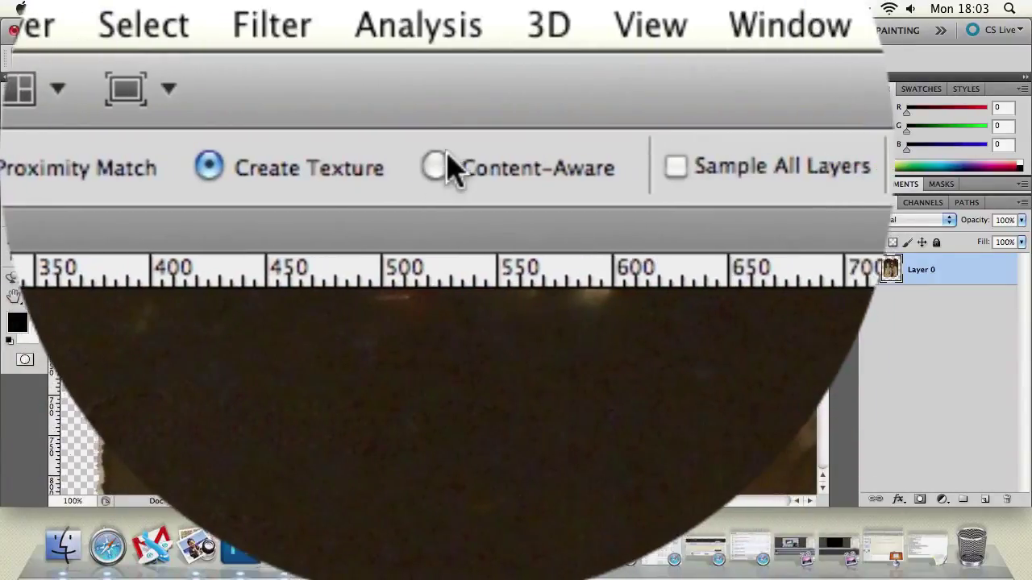
Step: Set the healing type to Content-Aware and heal texture marks and light specks in the dark background above the couple
left_click(447, 167)
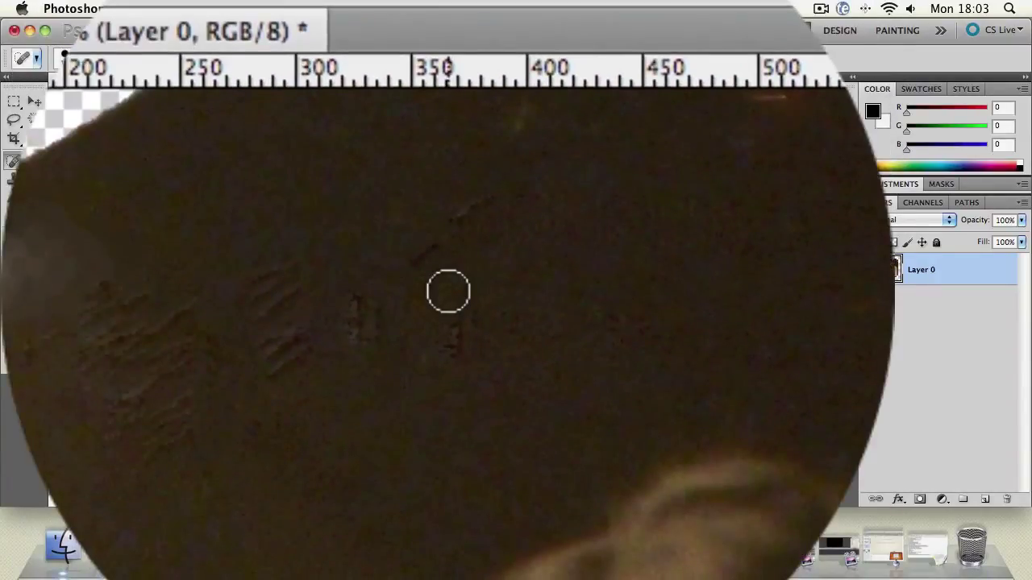
mouse_move(439, 258)
left_mouse_down()
mouse_move(471, 283)
mouse_move(329, 293)
left_mouse_up()
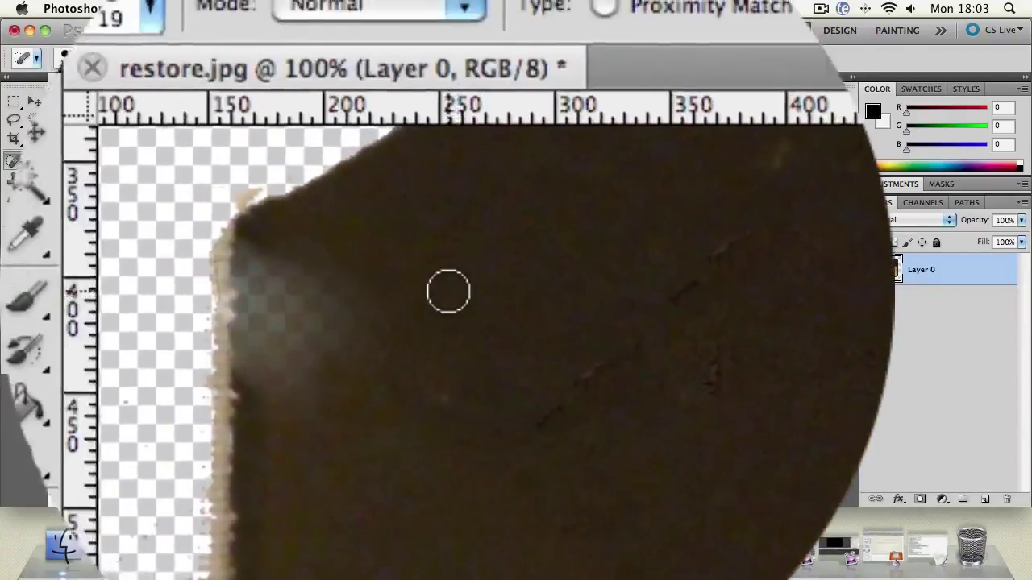
mouse_move(448, 291)
left_mouse_down()
mouse_move(345, 291)
mouse_move(446, 289)
left_mouse_up()
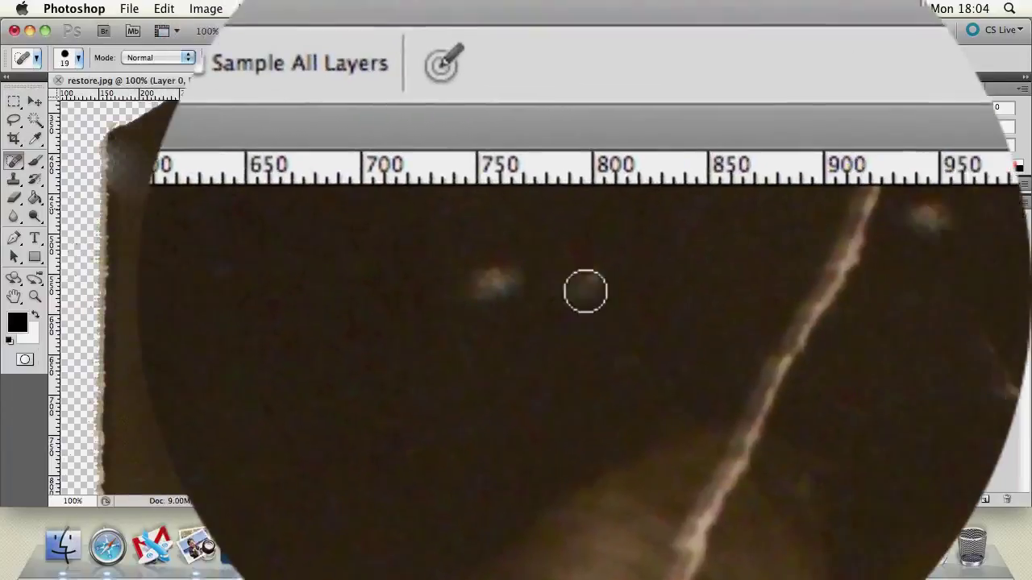
left_click_drag(585, 290, 585, 291)
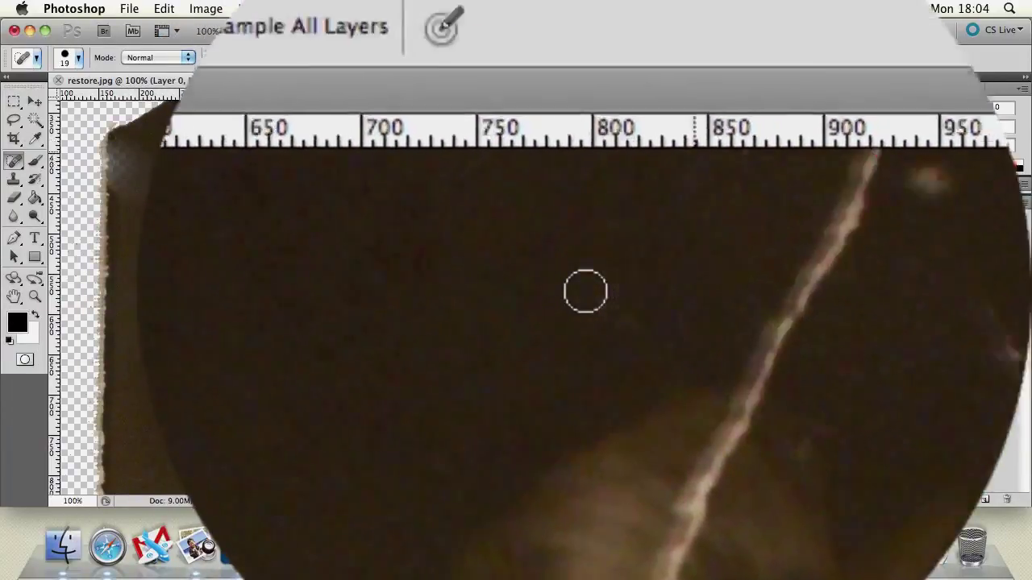
mouse_move(459, 313)
left_mouse_down()
mouse_move(447, 320)
mouse_move(446, 360)
mouse_move(543, 290)
left_mouse_up()
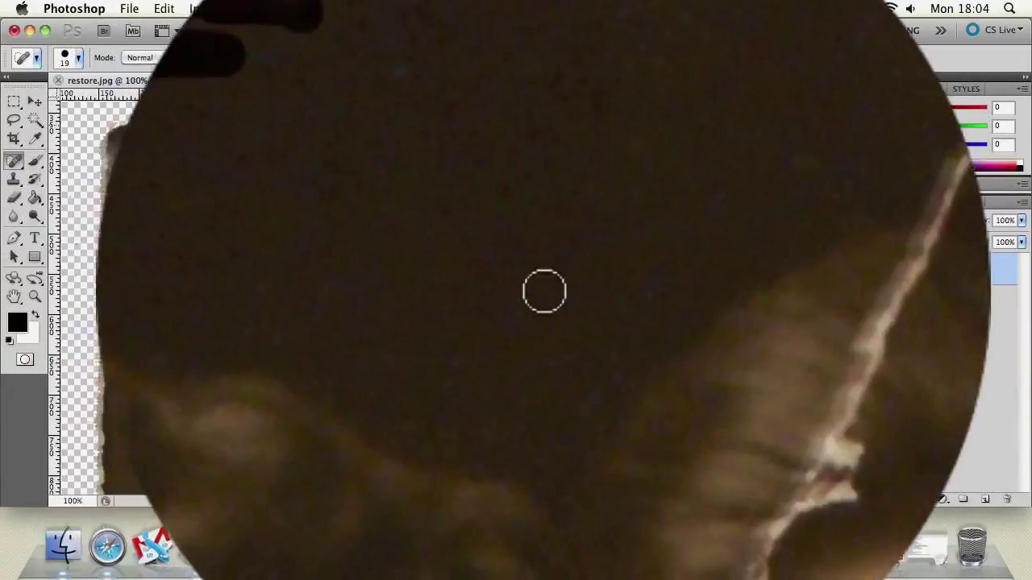
Step: Erase a small patch of background beside the woman's jaw with the 13 px Eraser and undo it
left_click(14, 297)
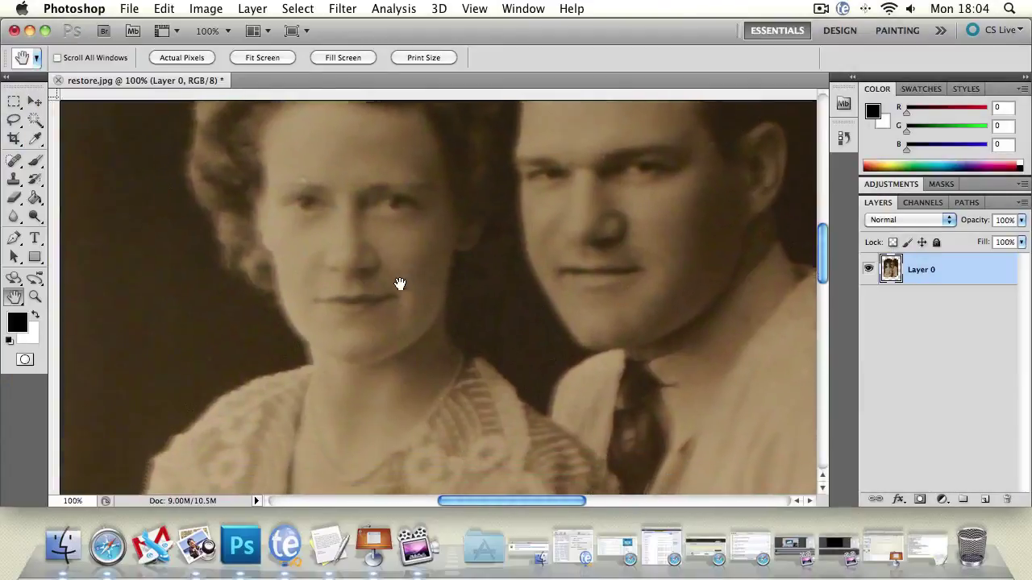
left_click_drag(400, 284, 332, 203)
key("super+r")
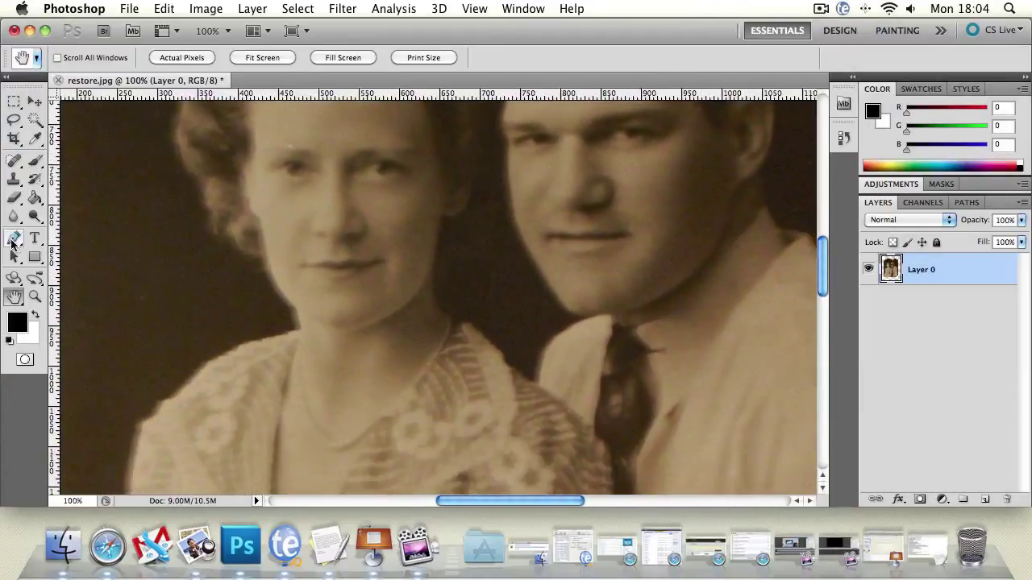
left_click(14, 197)
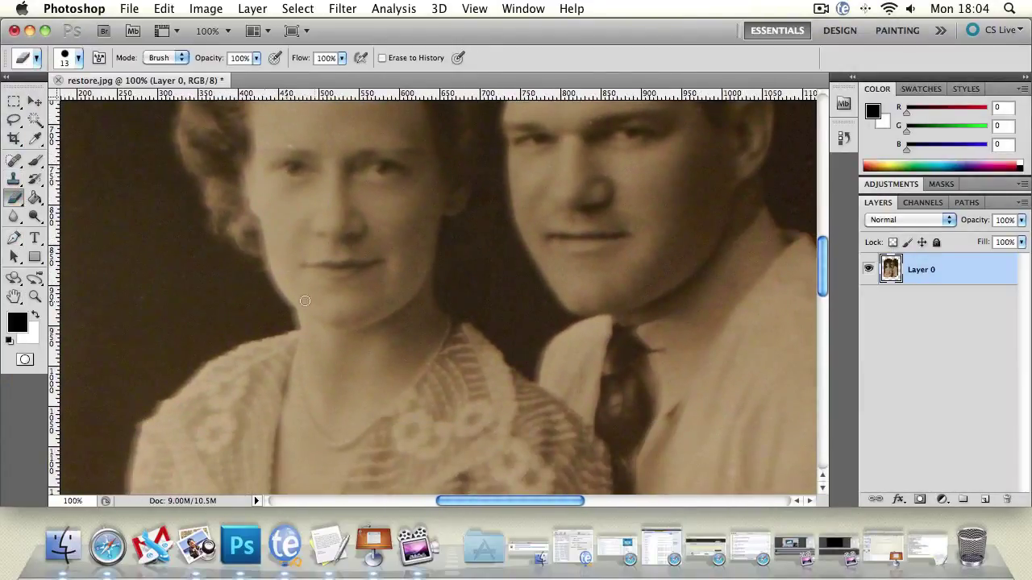
mouse_move(282, 285)
left_mouse_down()
mouse_move(250, 304)
mouse_move(271, 290)
left_mouse_up()
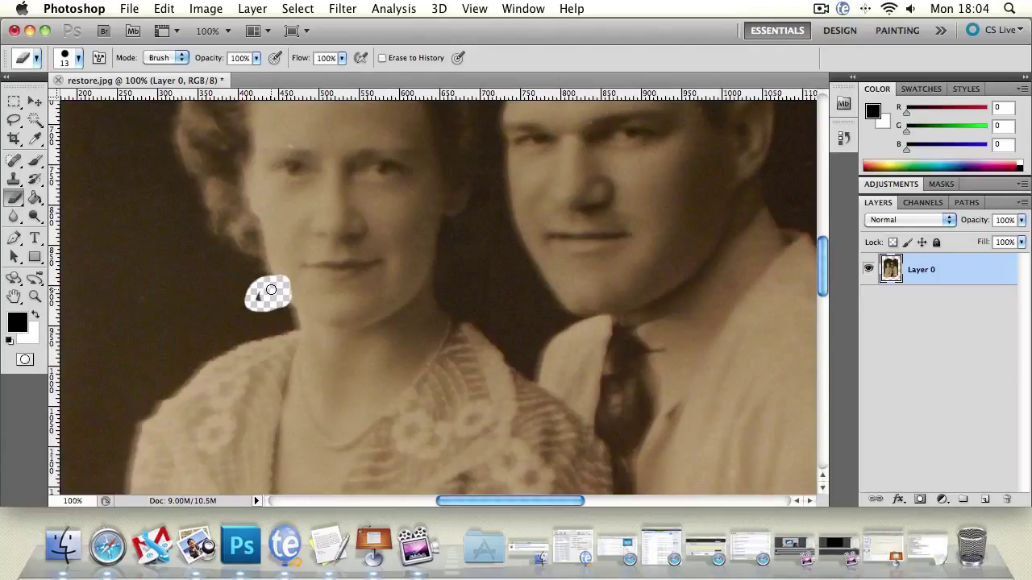
key("super+z")
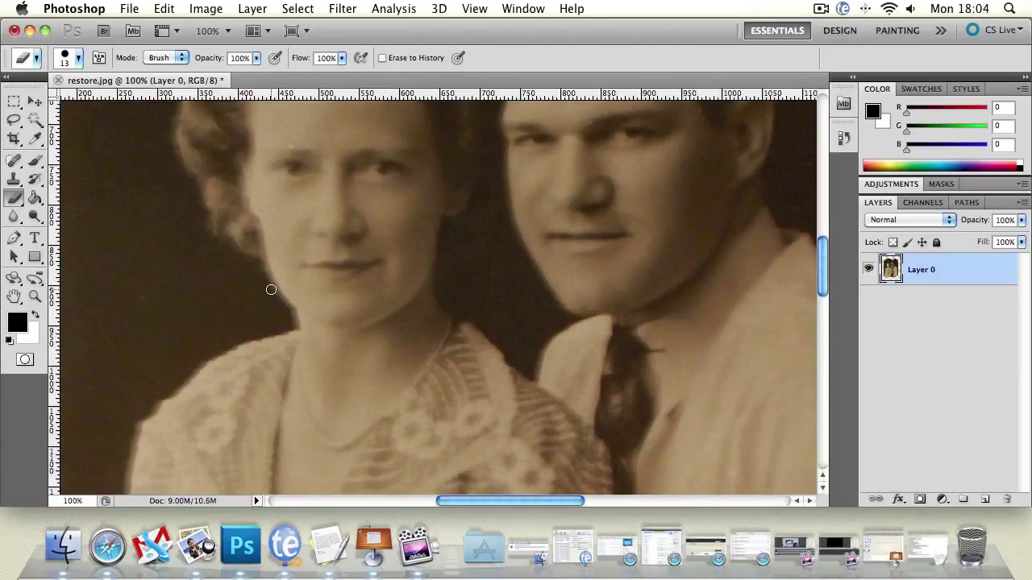
left_click(13, 178)
left_click(286, 295)
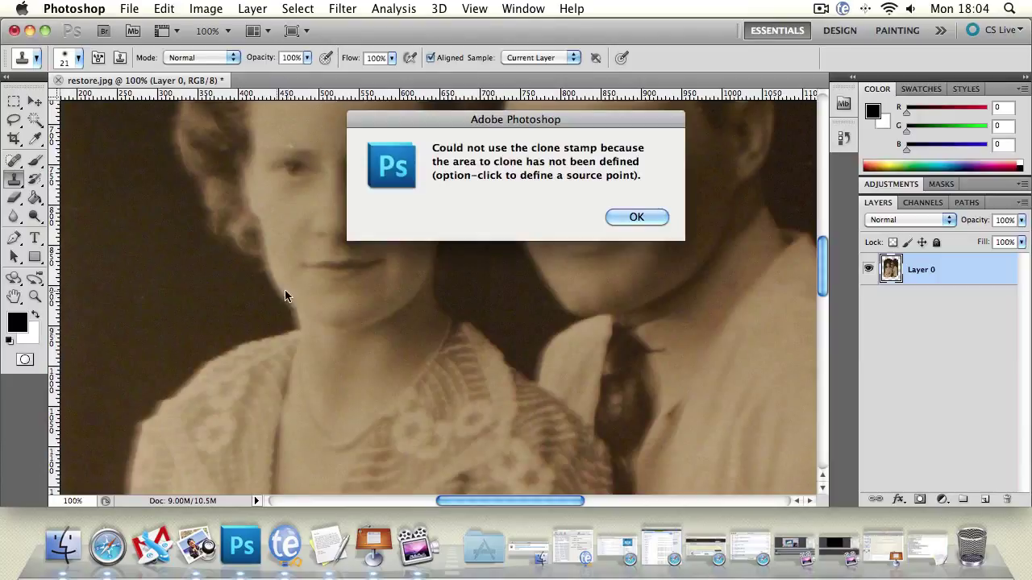
left_click(636, 217)
Step: Paint Content-Aware test strokes with the 19 px Spot Healing Brush along the woman's jaw edge and lower cheek, and undo them
left_click(14, 164)
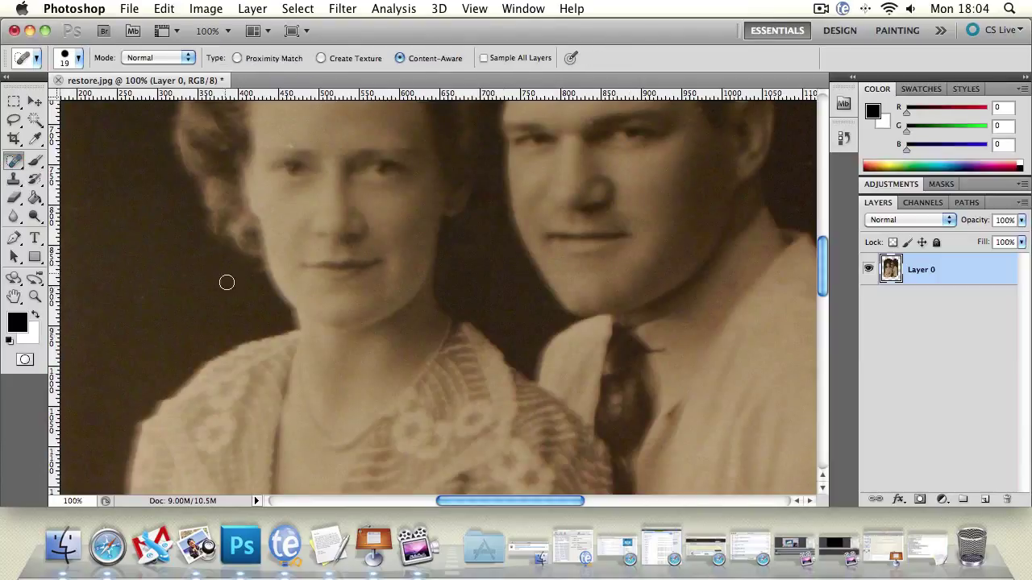
mouse_move(260, 287)
left_mouse_down()
mouse_move(294, 285)
mouse_move(255, 304)
left_mouse_up()
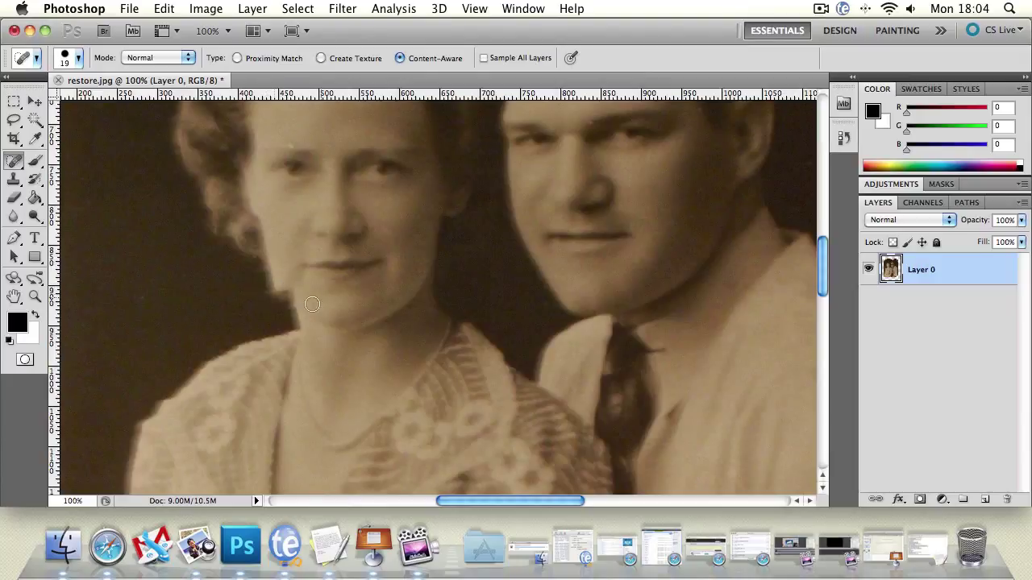
left_click_drag(414, 277, 443, 263)
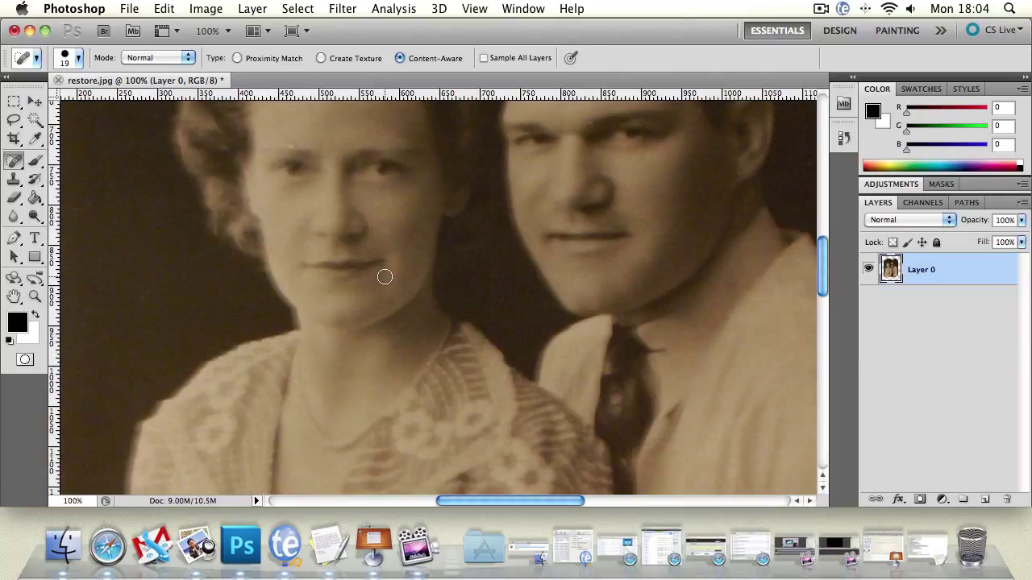
left_click(11, 168)
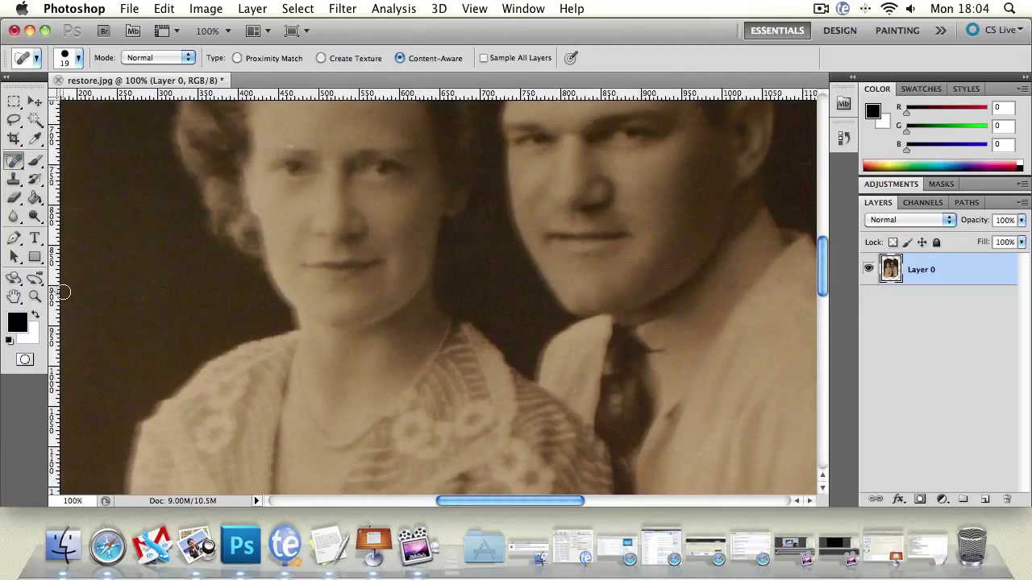
Step: Enable Sample All Layers for the Content-Aware Spot Healing Brush and heal the dark background beside the upper end of the diagonal crack
left_click(14, 296)
scroll(339, 254, "up", 10)
scroll(341, 314, "down", 5)
scroll(341, 315, "right", 2)
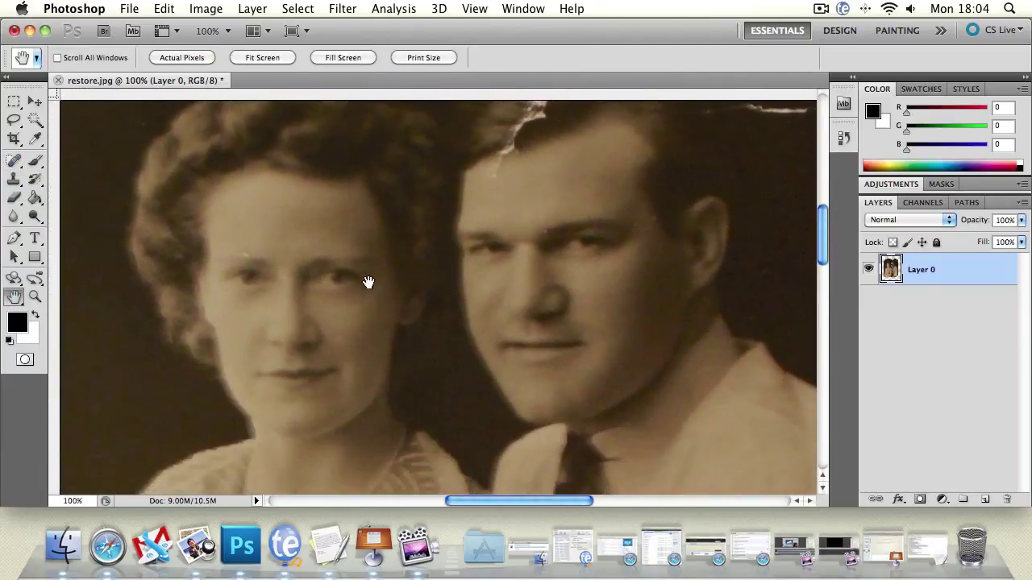
left_click(12, 165)
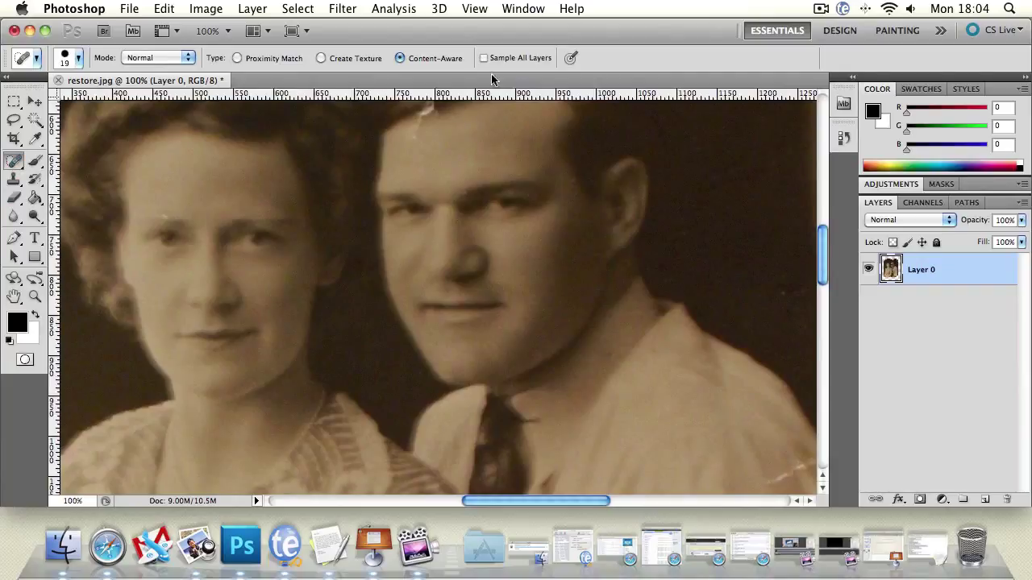
left_click(14, 297)
scroll(315, 346, "up", 8)
scroll(385, 275, "down", 1)
scroll(384, 275, "right", 1)
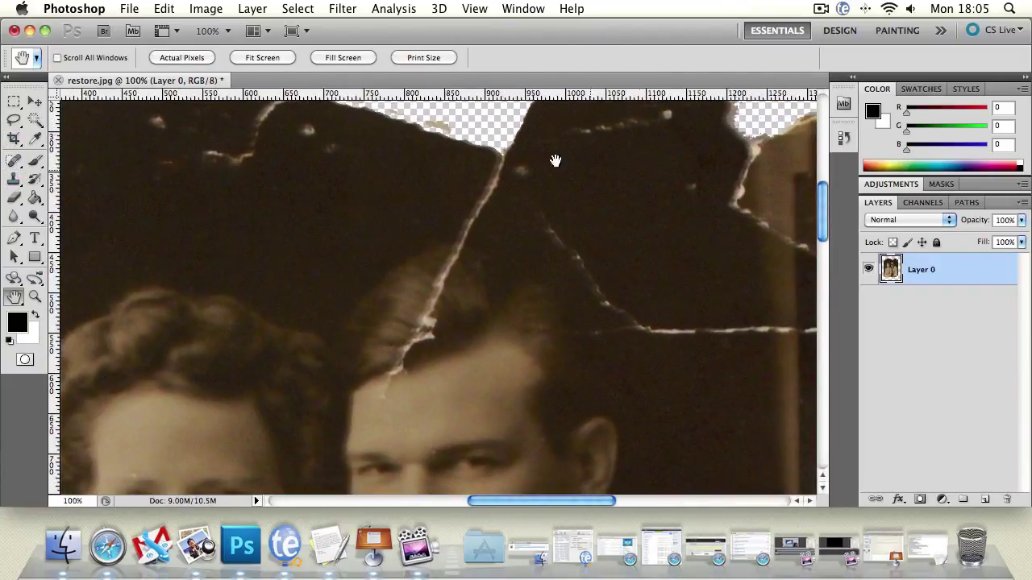
scroll(271, 323, "up", 5)
scroll(272, 322, "right", 6)
key("super+r")
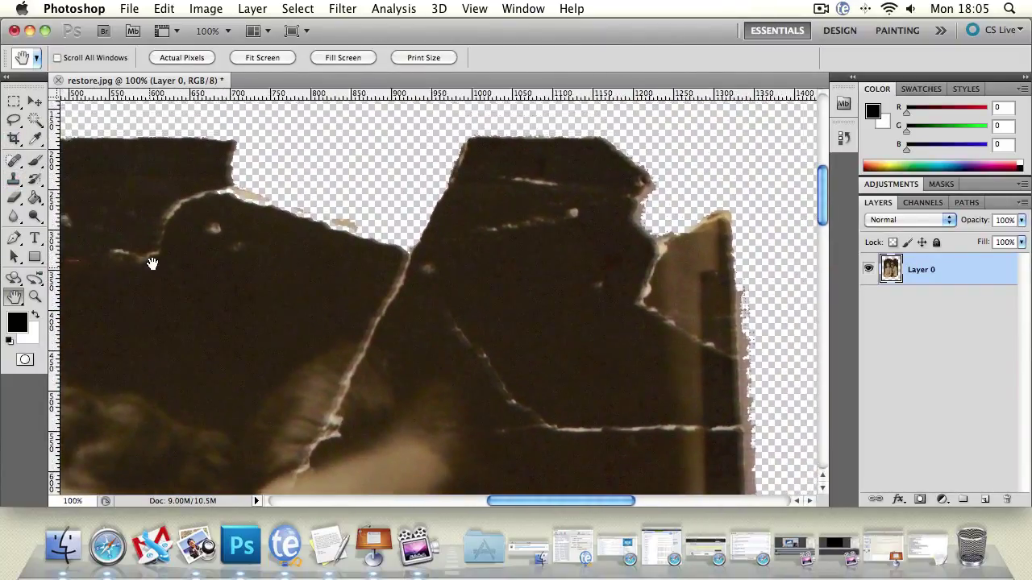
left_click(14, 199)
left_click(14, 159)
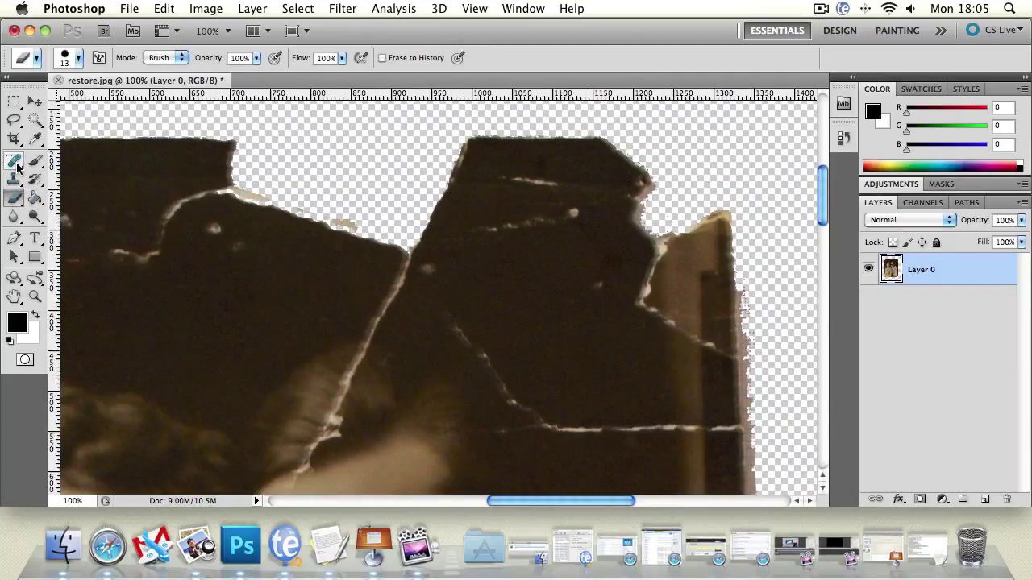
mouse_move(421, 259)
left_mouse_down()
mouse_move(387, 282)
mouse_move(452, 280)
left_mouse_up()
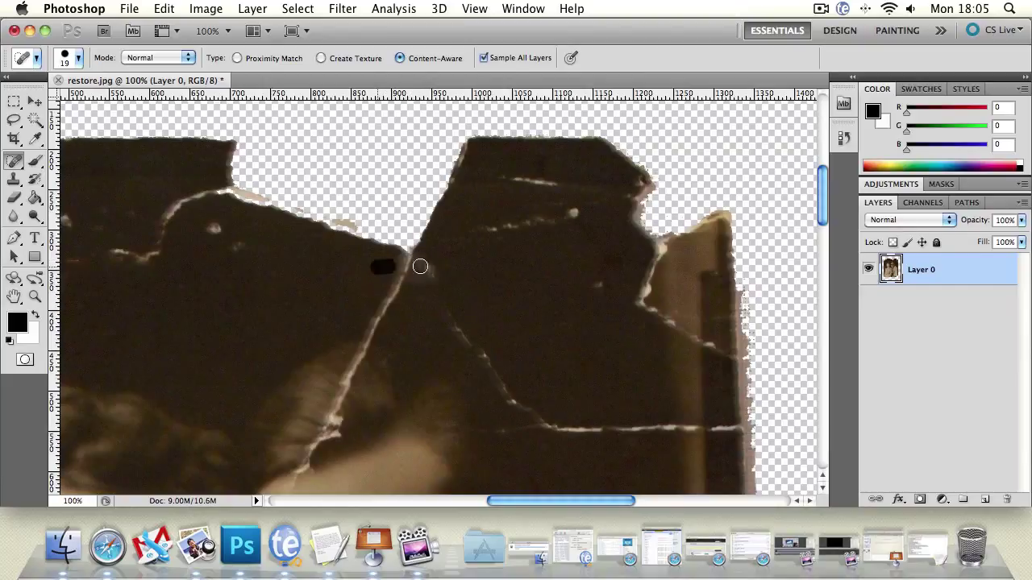